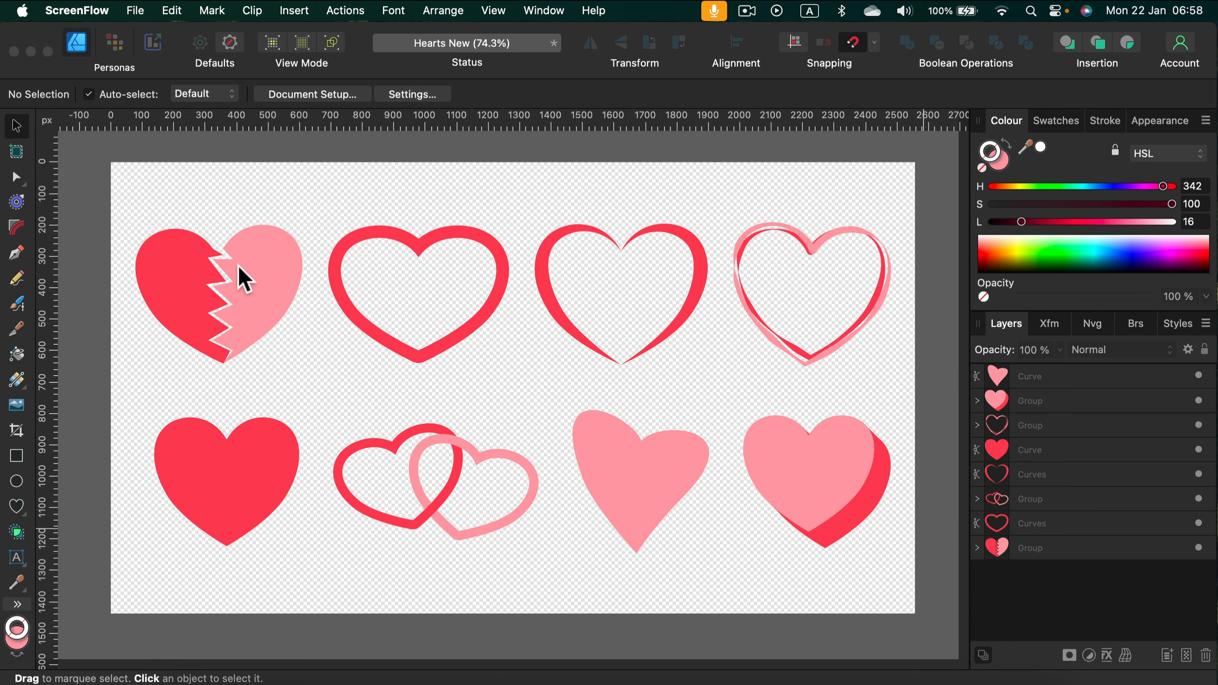
Step: Draw a large heart with the Heart Tool over the existing hearts in the upper middle of the canvas
click(326, 197)
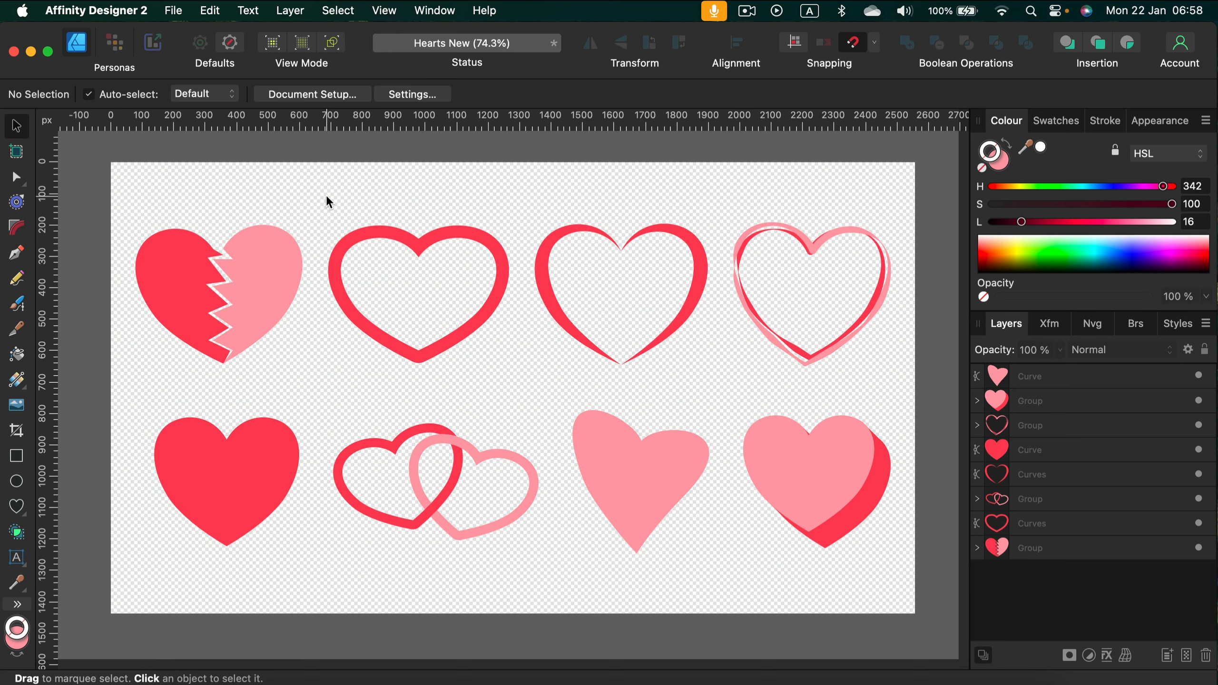
click(22, 509)
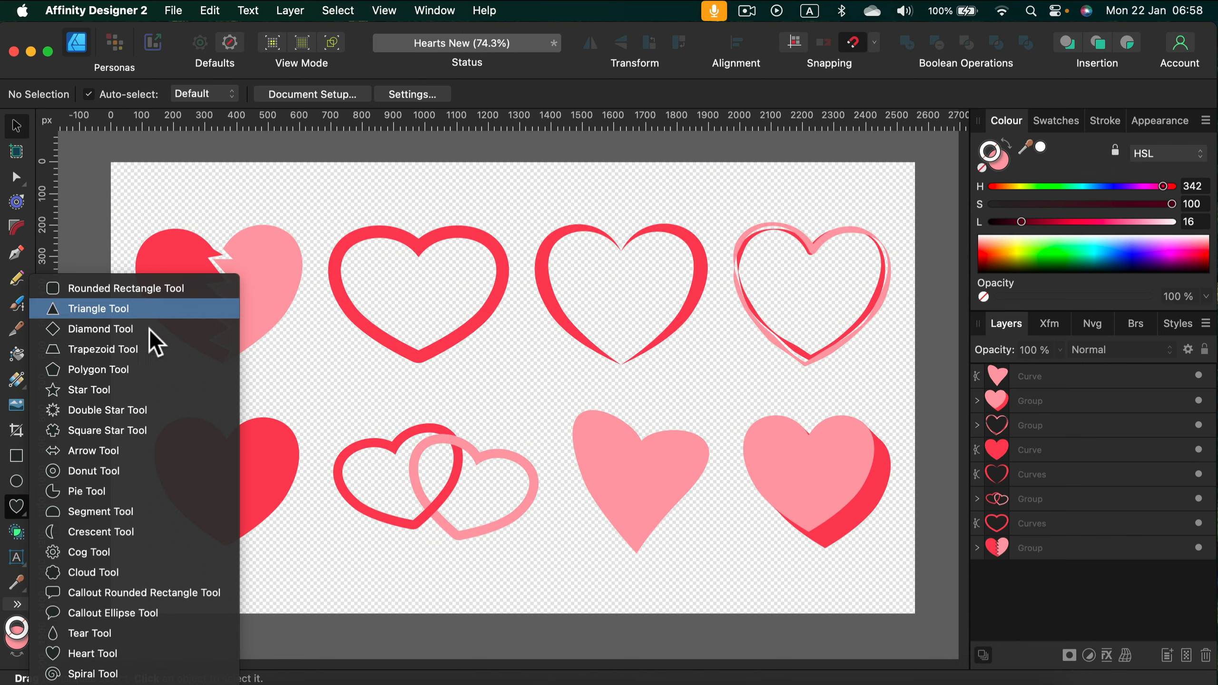
click(117, 653)
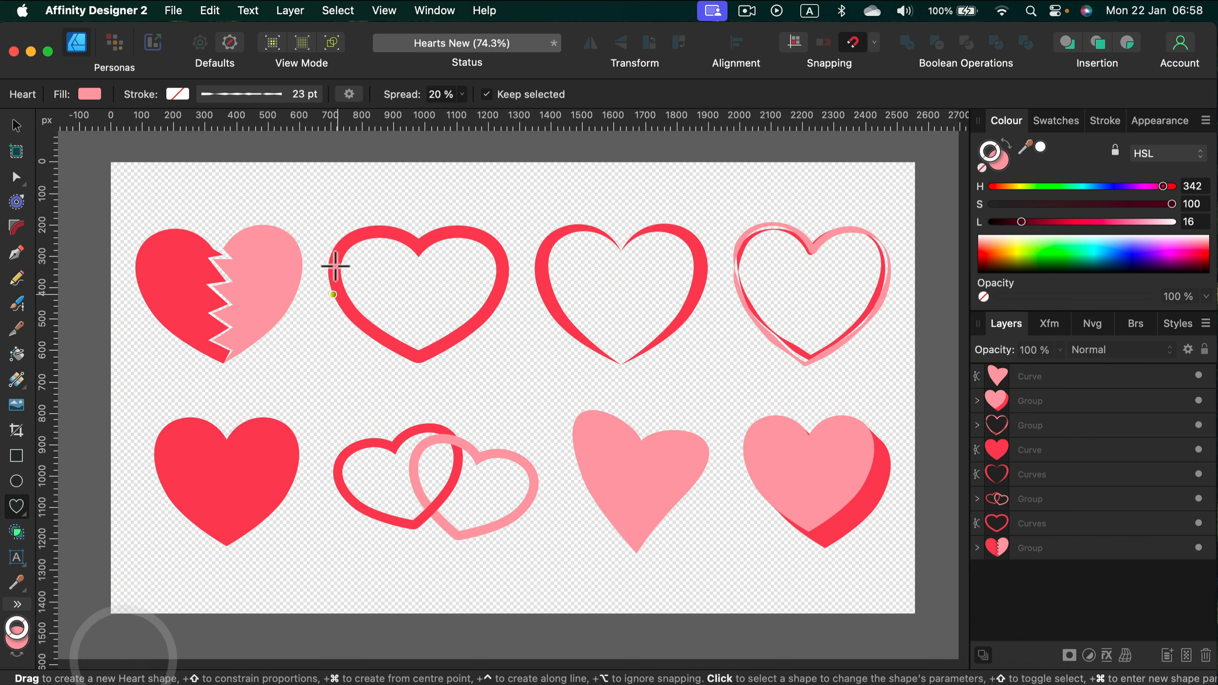
drag(302, 204, 570, 471)
key(shift)
Step: Set the heart's stroke saturation to 35, swap it with the fill colour, and remove the stroke
click(1055, 204)
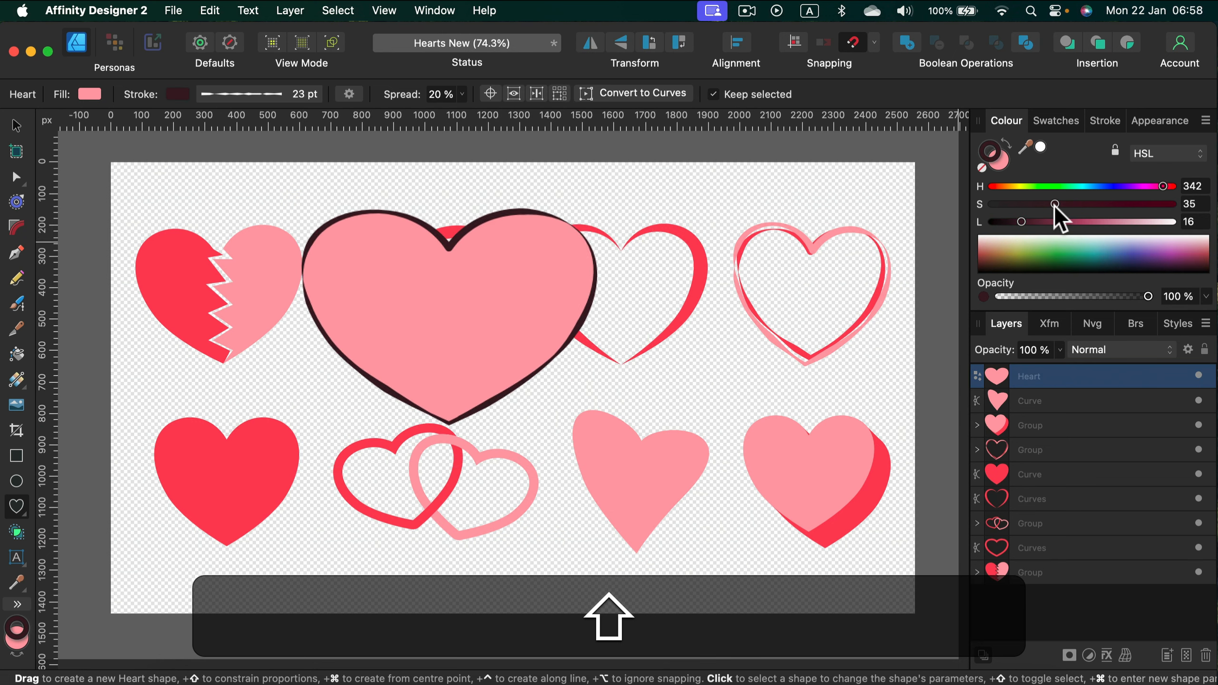
click(1006, 144)
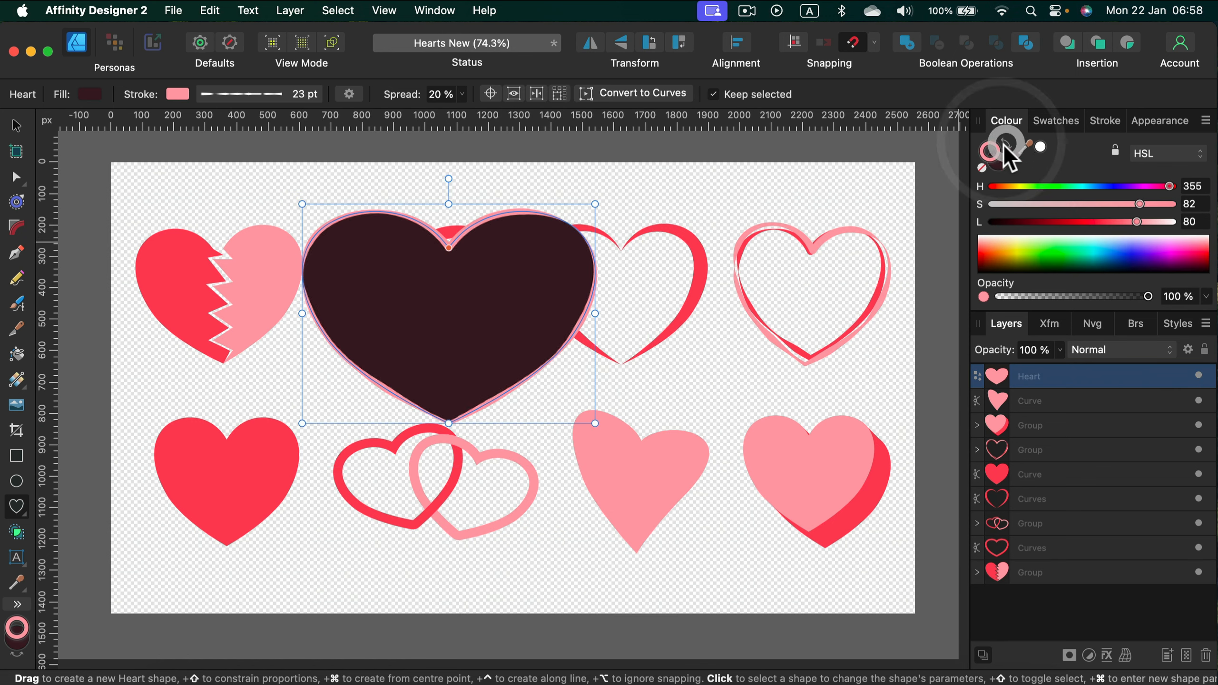
click(983, 166)
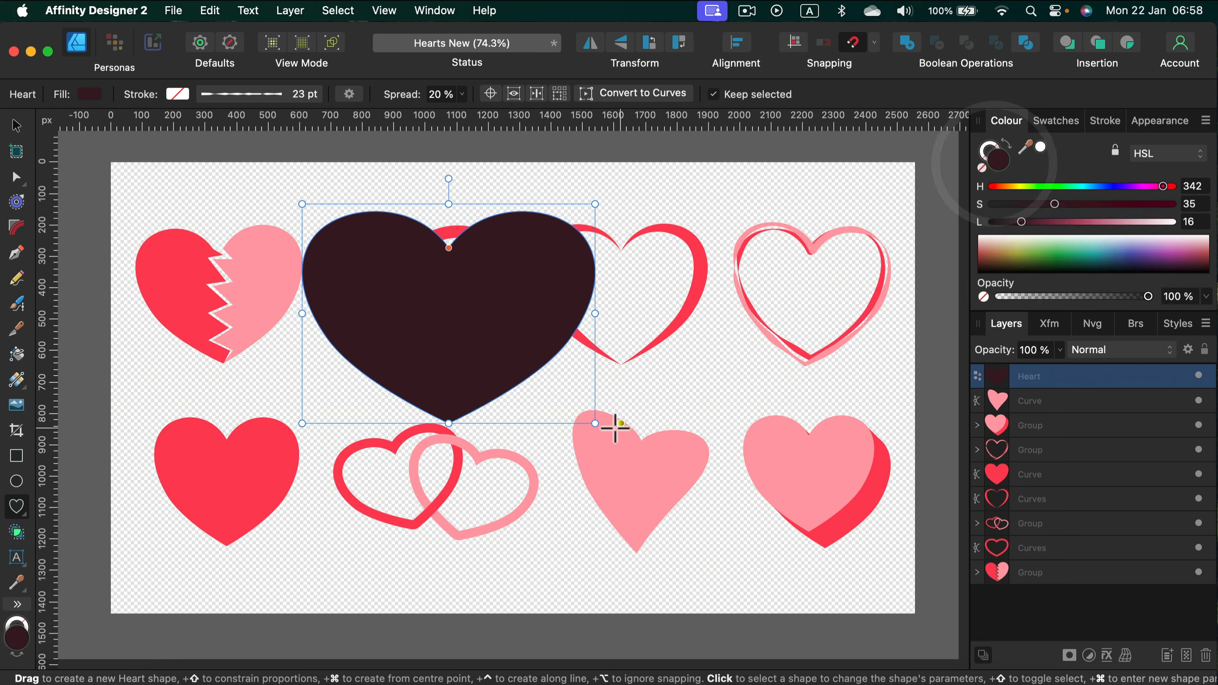
Step: Make the heart taller and narrower, and increase its spread to 22%
drag(594, 424, 632, 496)
mouse_move(464, 255)
mouse_down()
mouse_move(454, 435)
mouse_move(468, 226)
mouse_move(462, 267)
mouse_up()
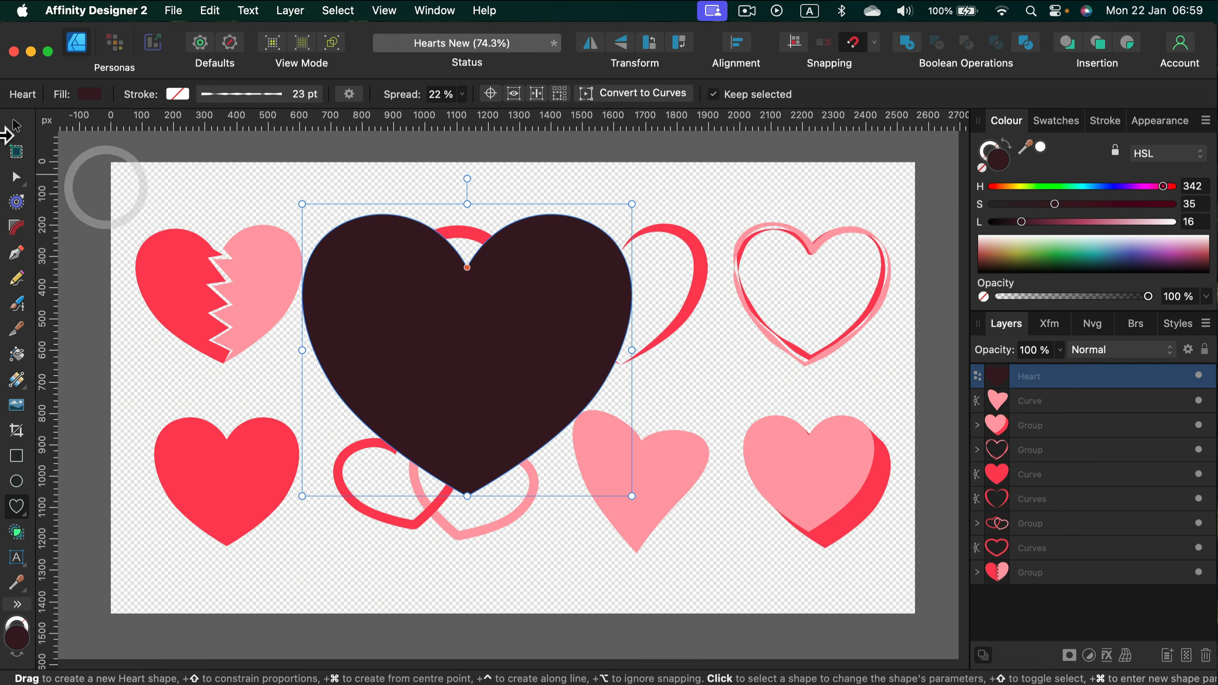
click(16, 126)
mouse_move(632, 351)
mouse_down()
mouse_move(473, 342)
mouse_move(601, 350)
mouse_up()
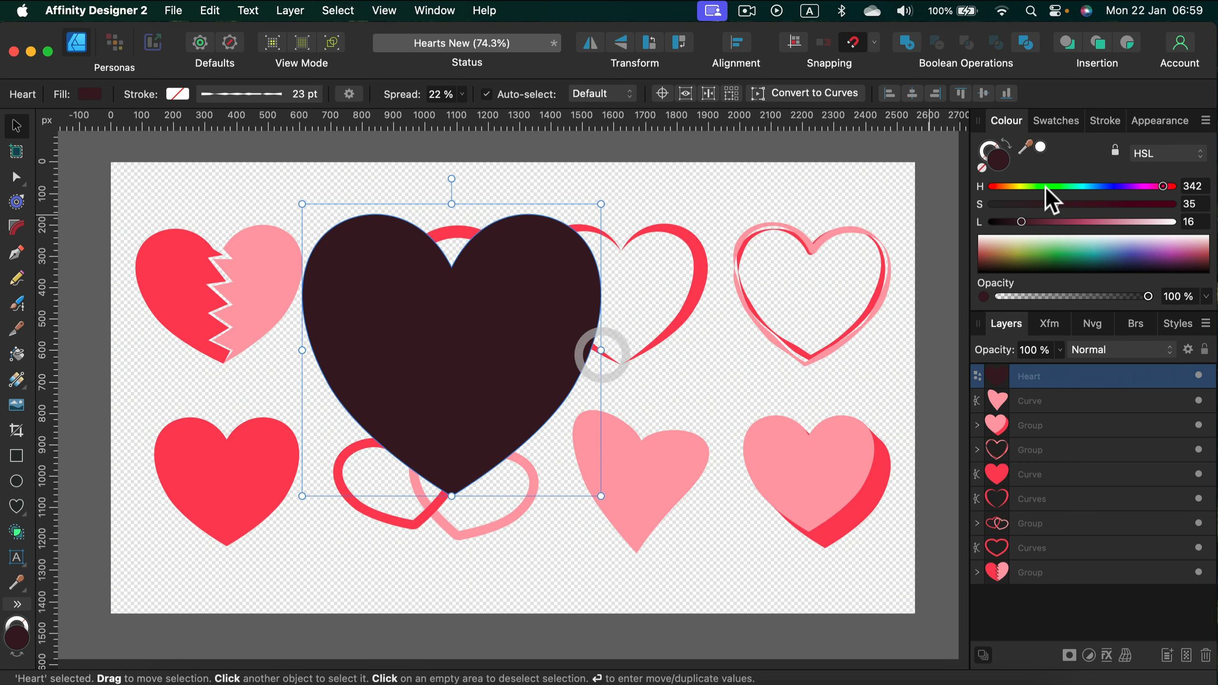
Step: Turn the filled heart into an unfilled outline with a 100 pt stroke
click(1006, 141)
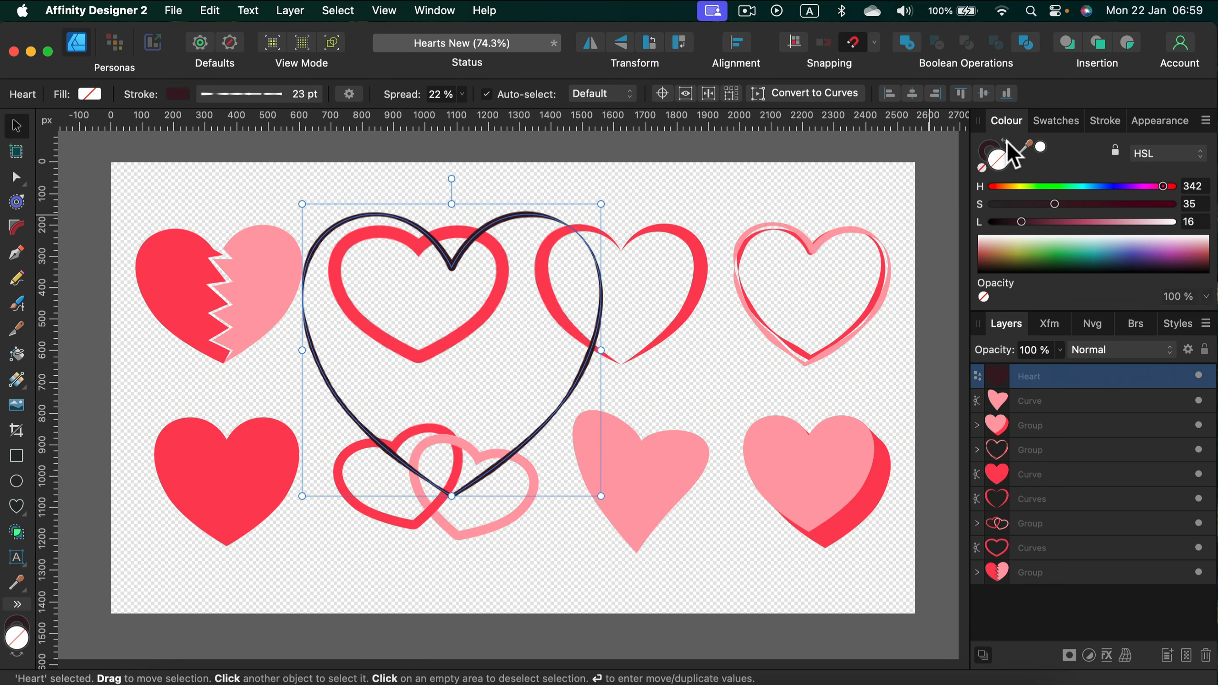
click(1106, 121)
drag(1091, 168, 1186, 174)
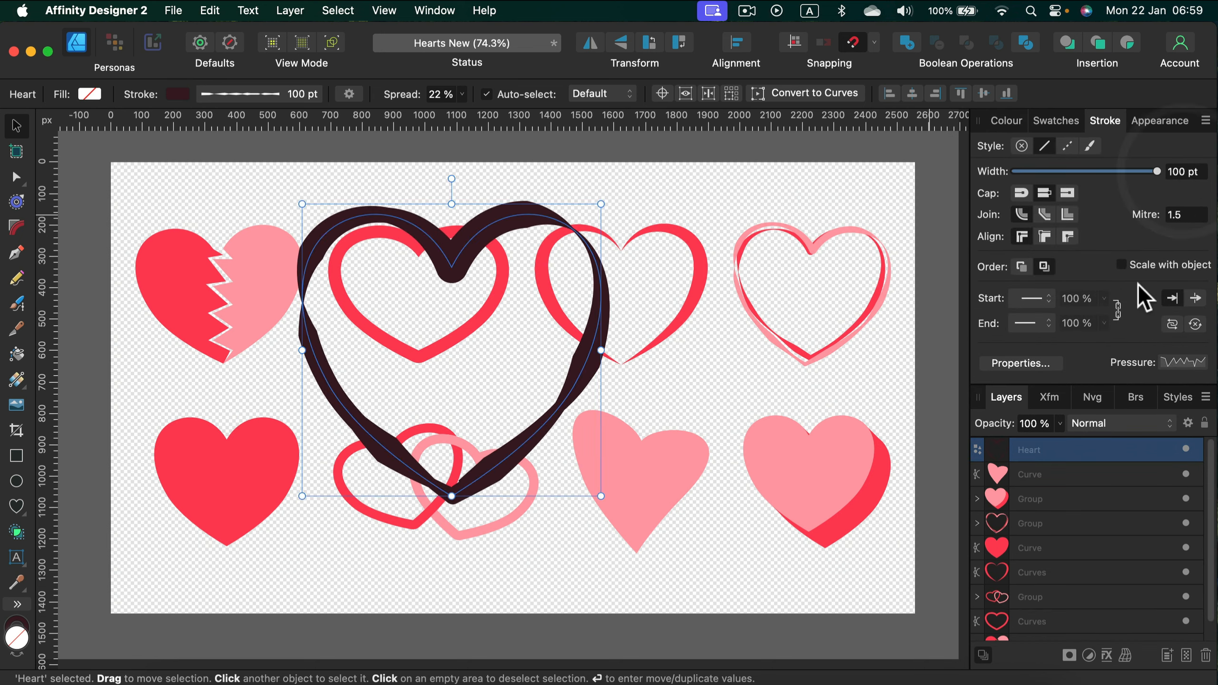
Step: Reset the stroke's pressure profile and reshape it into a dip, thick at both ends and thin in the middle
click(1182, 364)
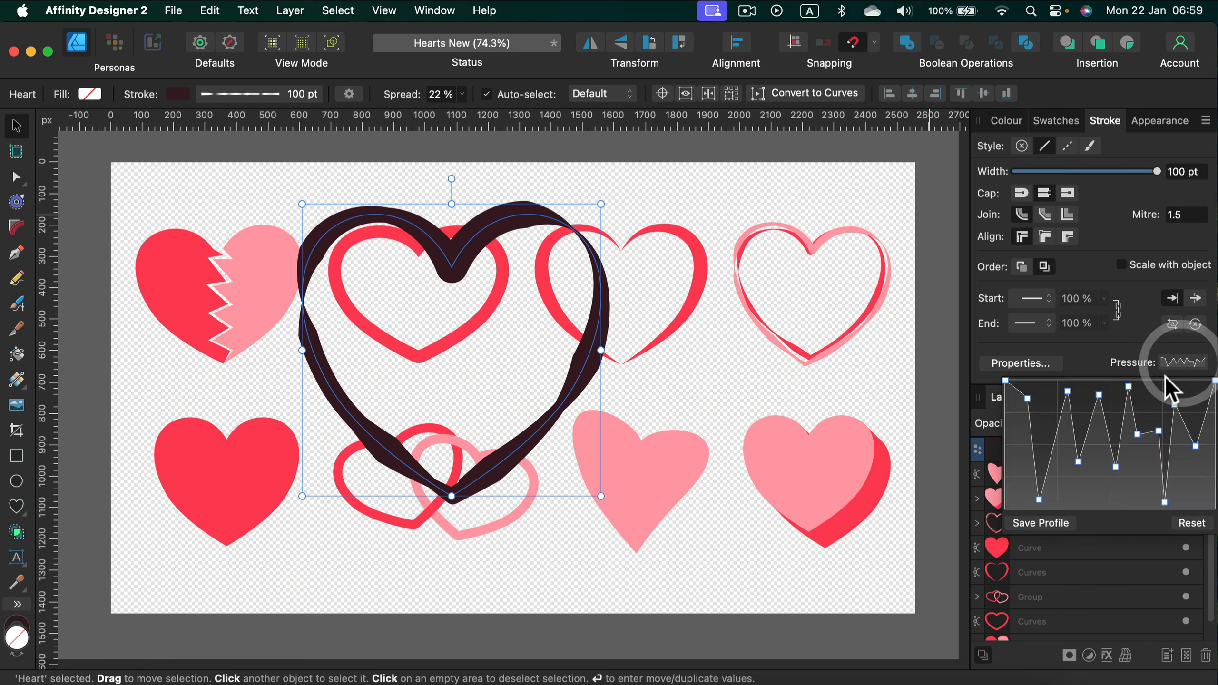
click(1190, 533)
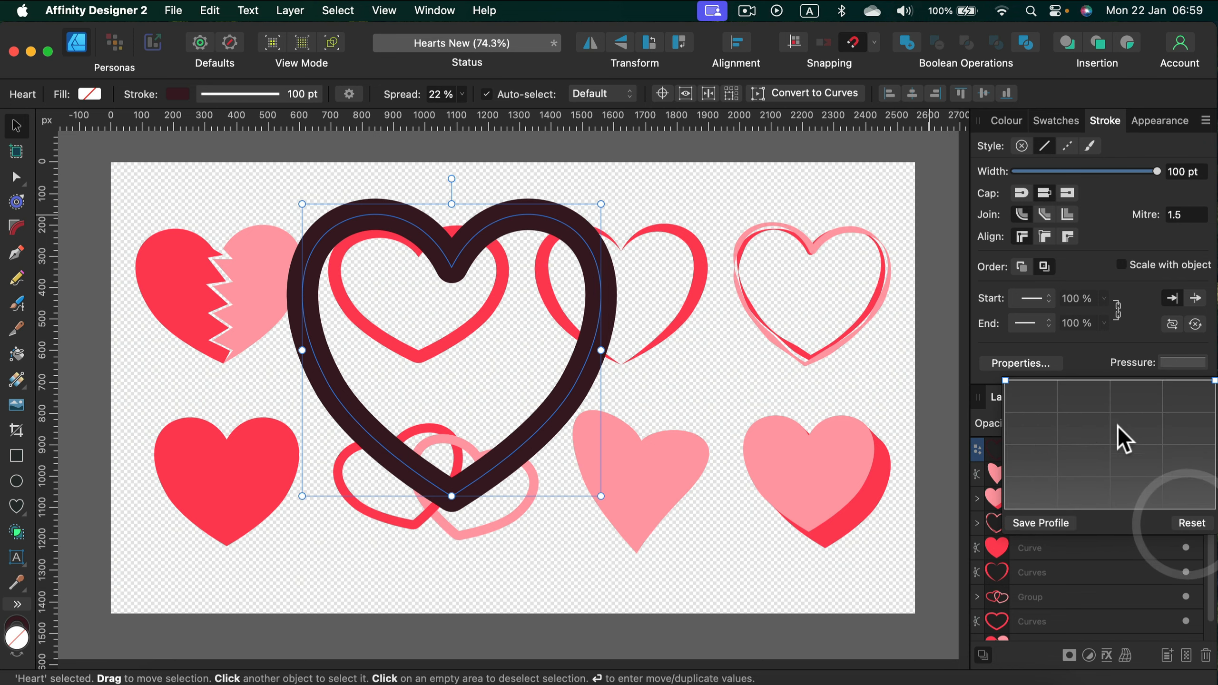
drag(1005, 377, 1007, 443)
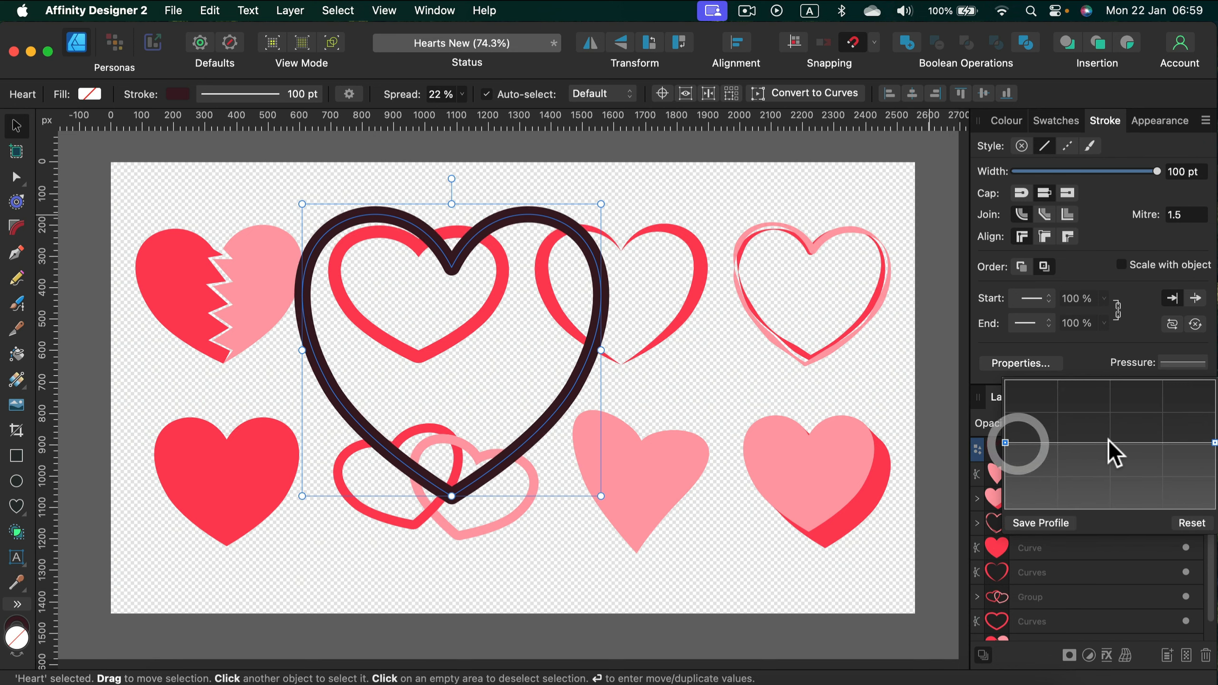
mouse_move(1109, 442)
mouse_down()
mouse_move(1112, 379)
mouse_move(1118, 553)
mouse_move(1122, 425)
mouse_move(1135, 498)
mouse_move(1115, 492)
mouse_up()
drag(1010, 442, 1007, 404)
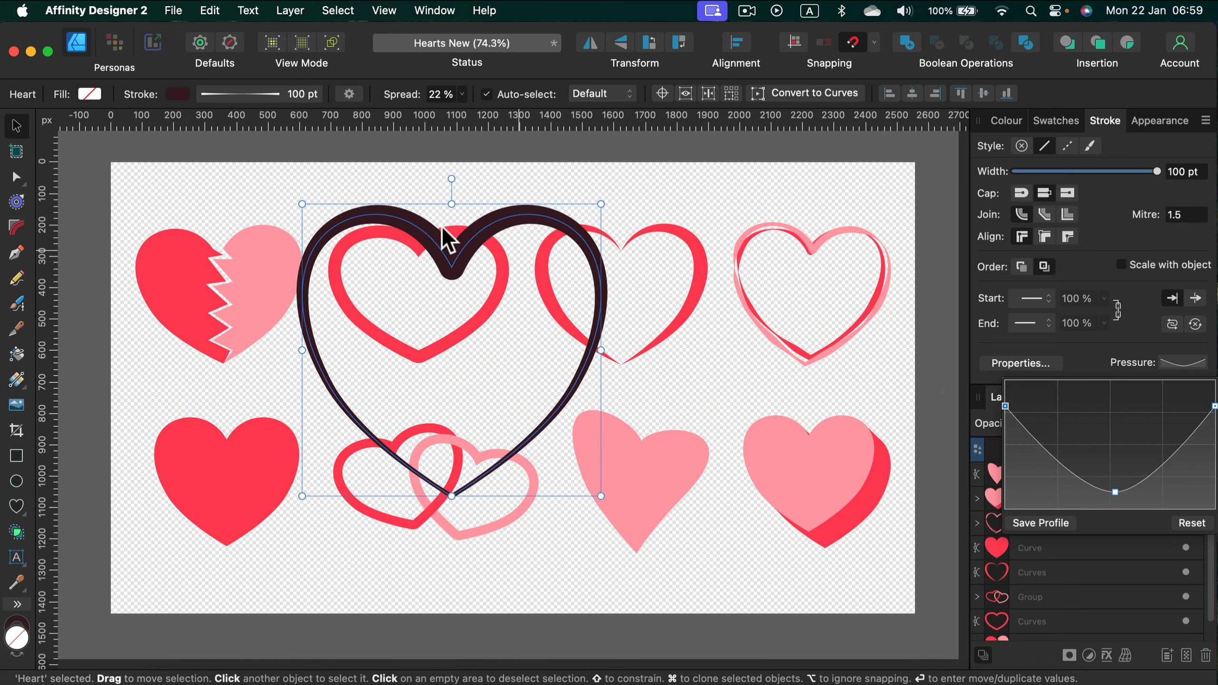
Step: Expand the stroke of the selected heart outline
click(19, 121)
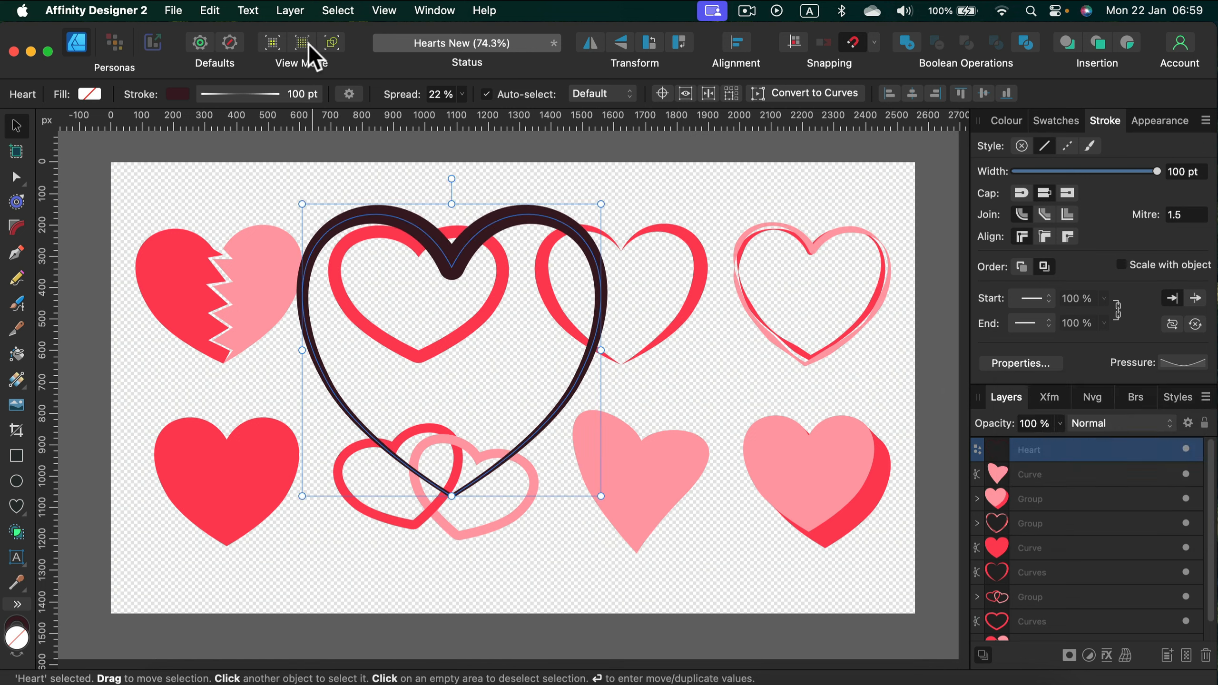
click(296, 12)
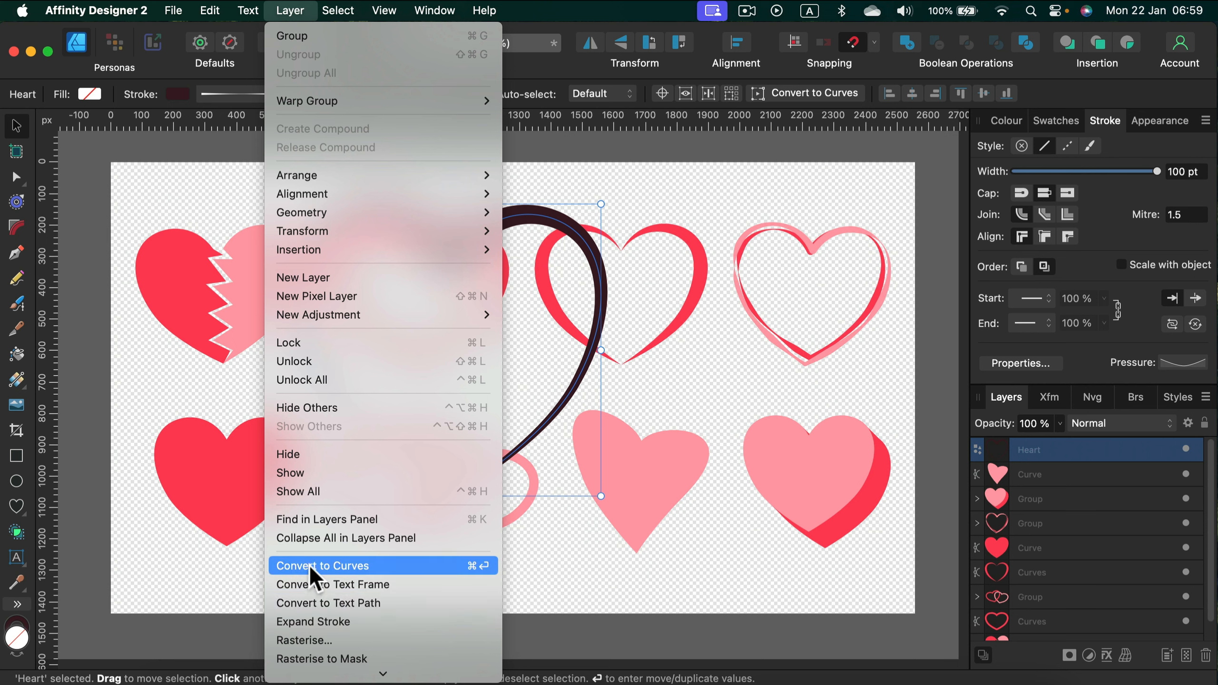
click(328, 622)
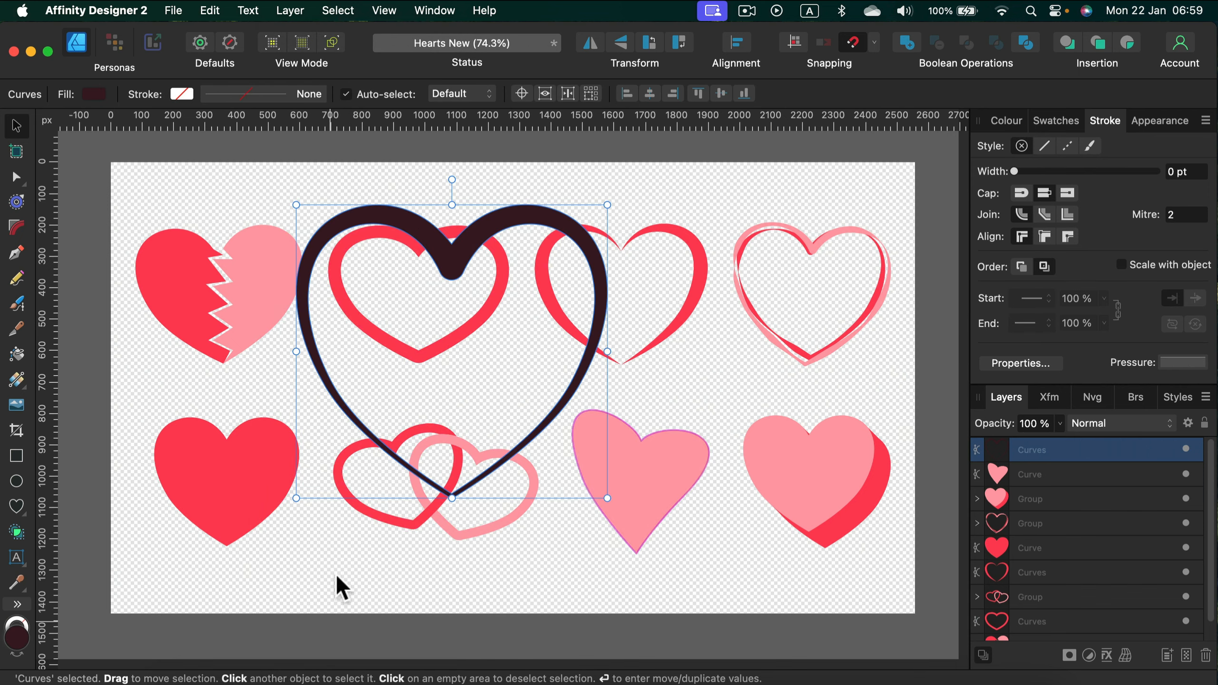
Step: Delete the heart's inner upper-left node and distort the lower-right inner edge by moving a node and a curve handle
click(15, 177)
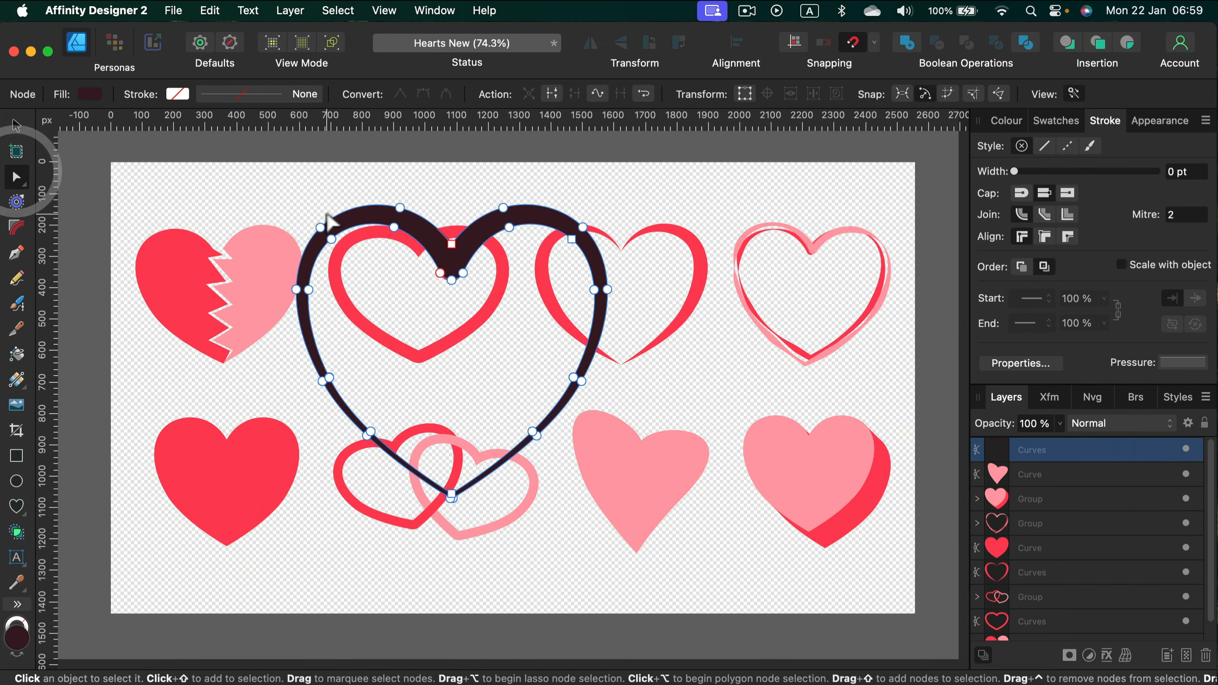
click(330, 239)
drag(331, 240, 422, 318)
key(BackSpace)
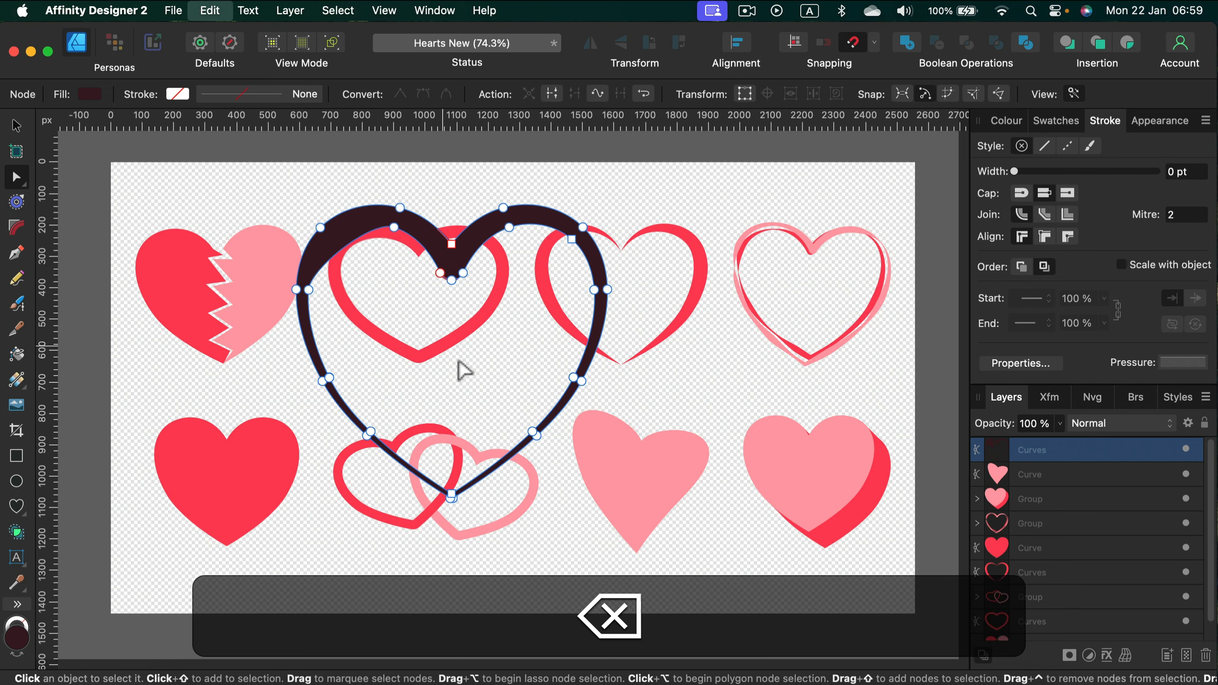
click(528, 425)
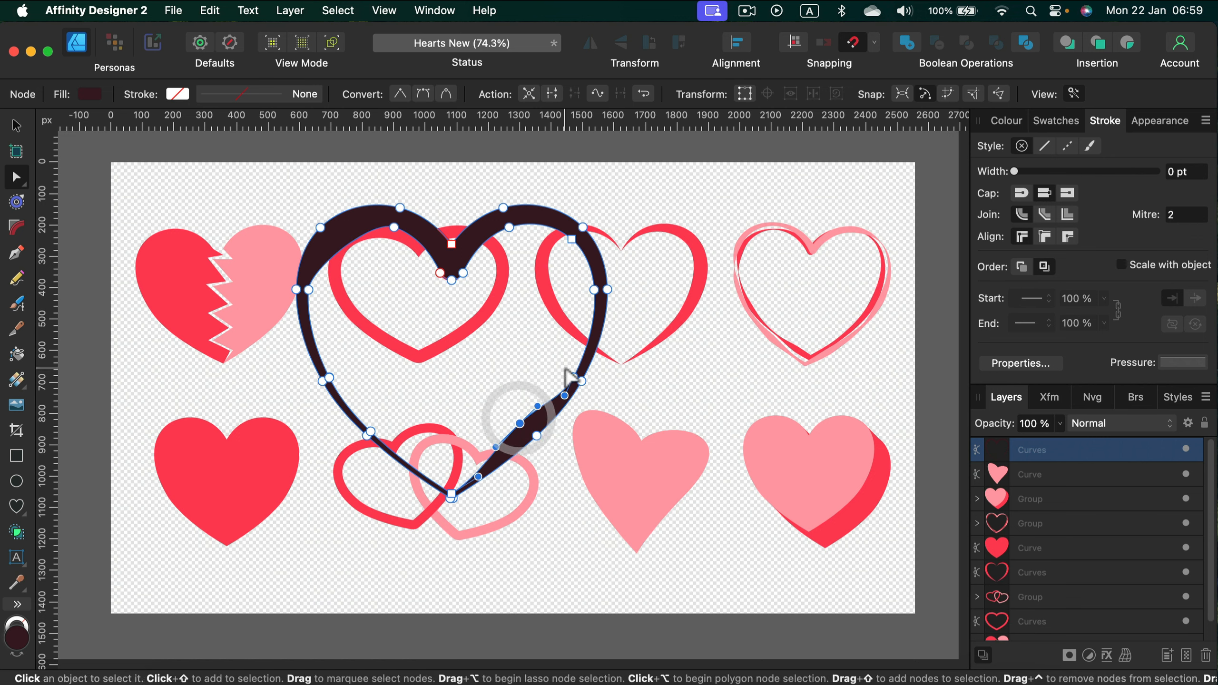
drag(571, 380, 564, 362)
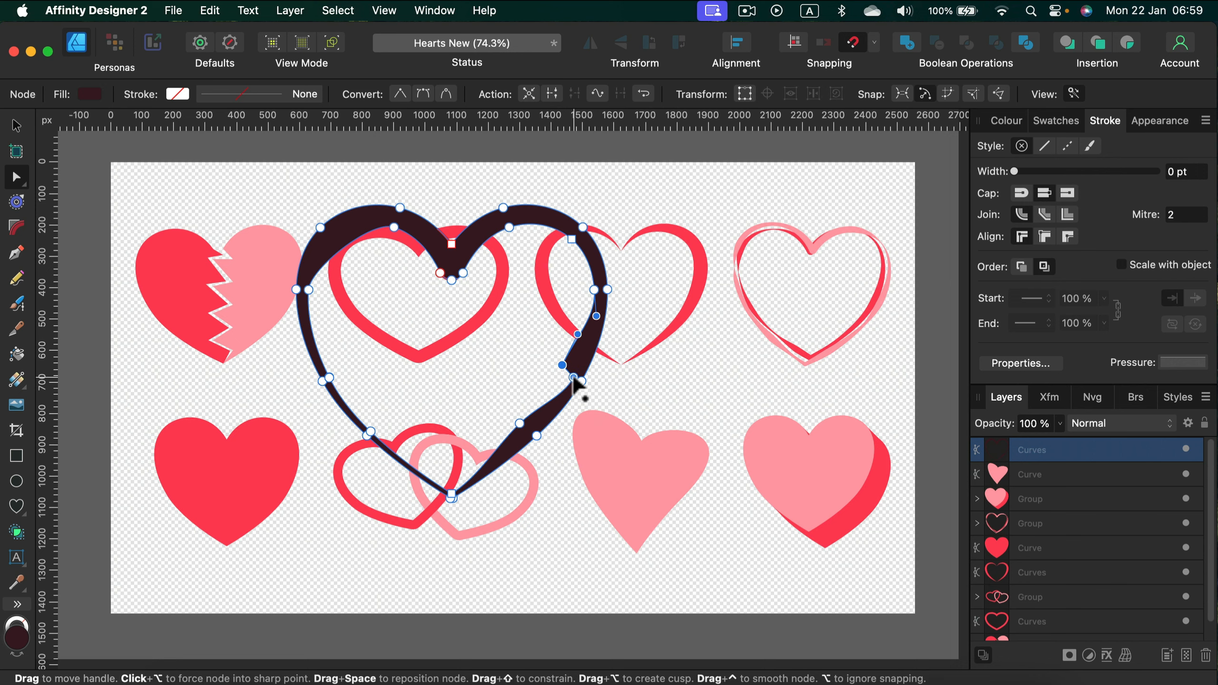
key(BackSpace)
Step: Delete the distorted dark heart outline from the canvas
click(16, 125)
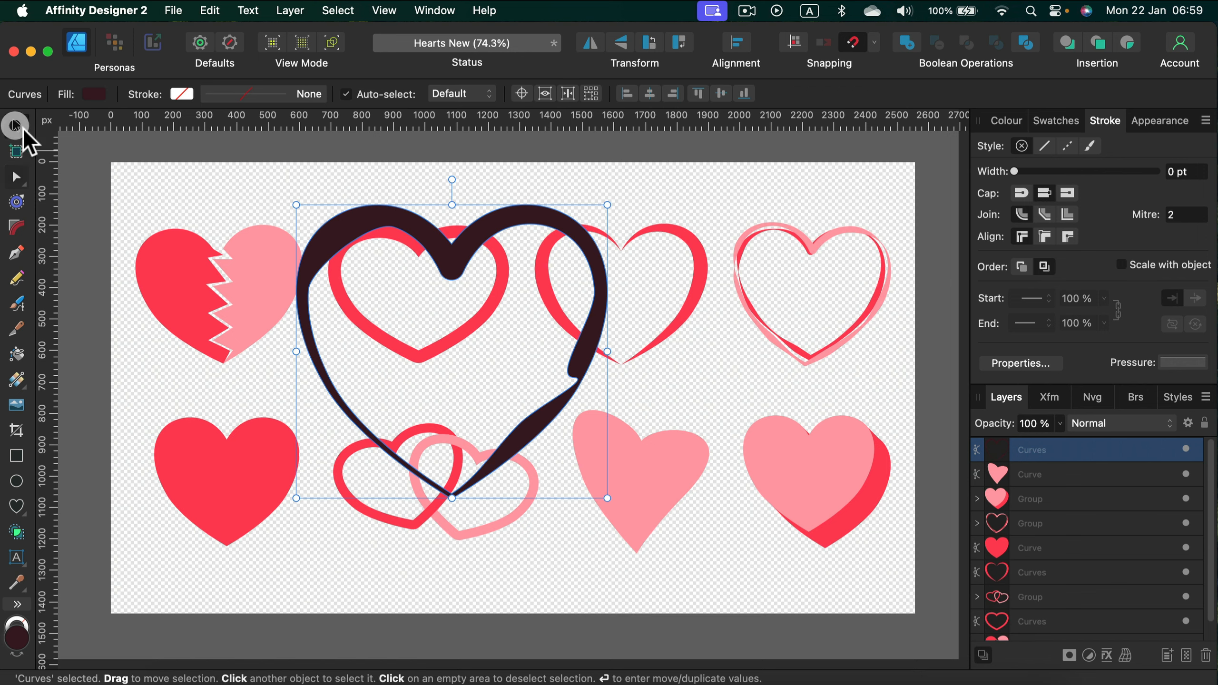
key(BackSpace)
click(561, 190)
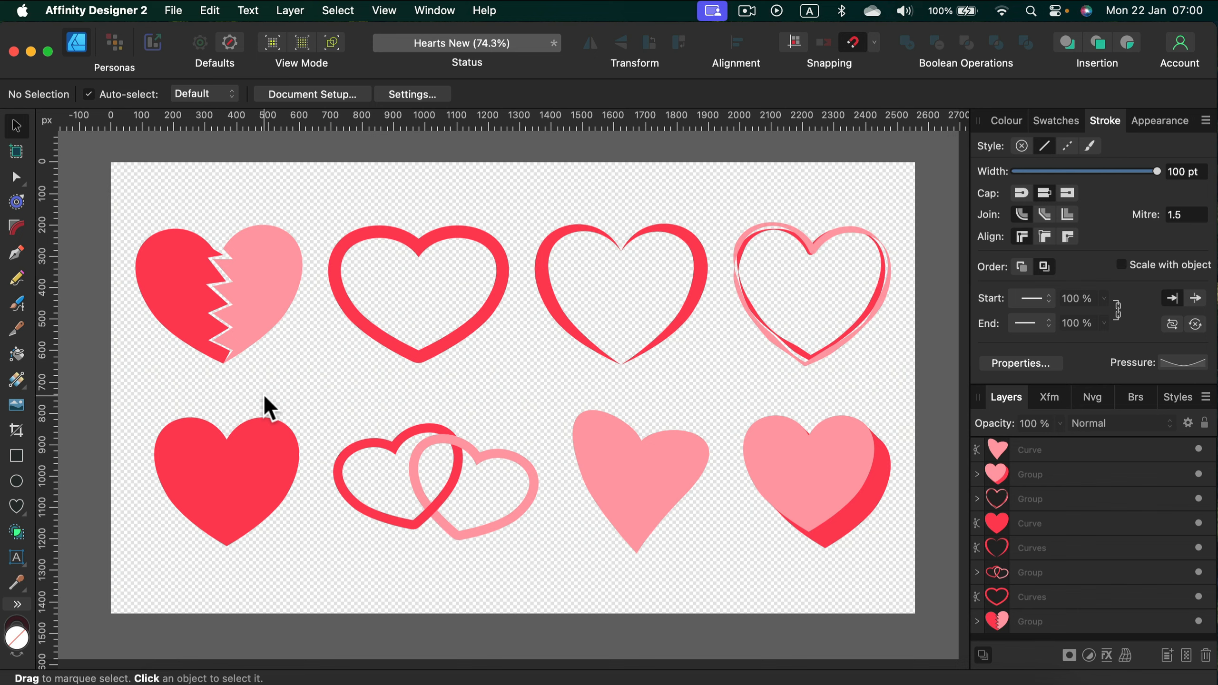
click(347, 150)
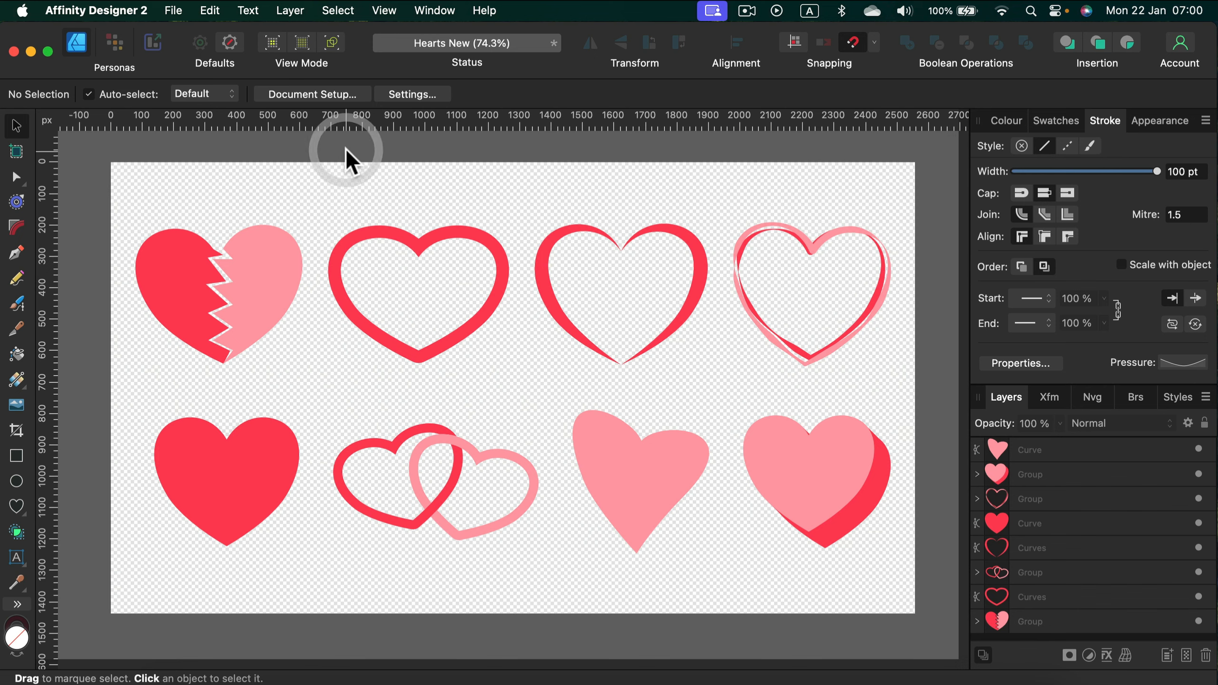
Step: Toggle the transparent background off and back on in the document's colour setup, and accept the settings
click(324, 93)
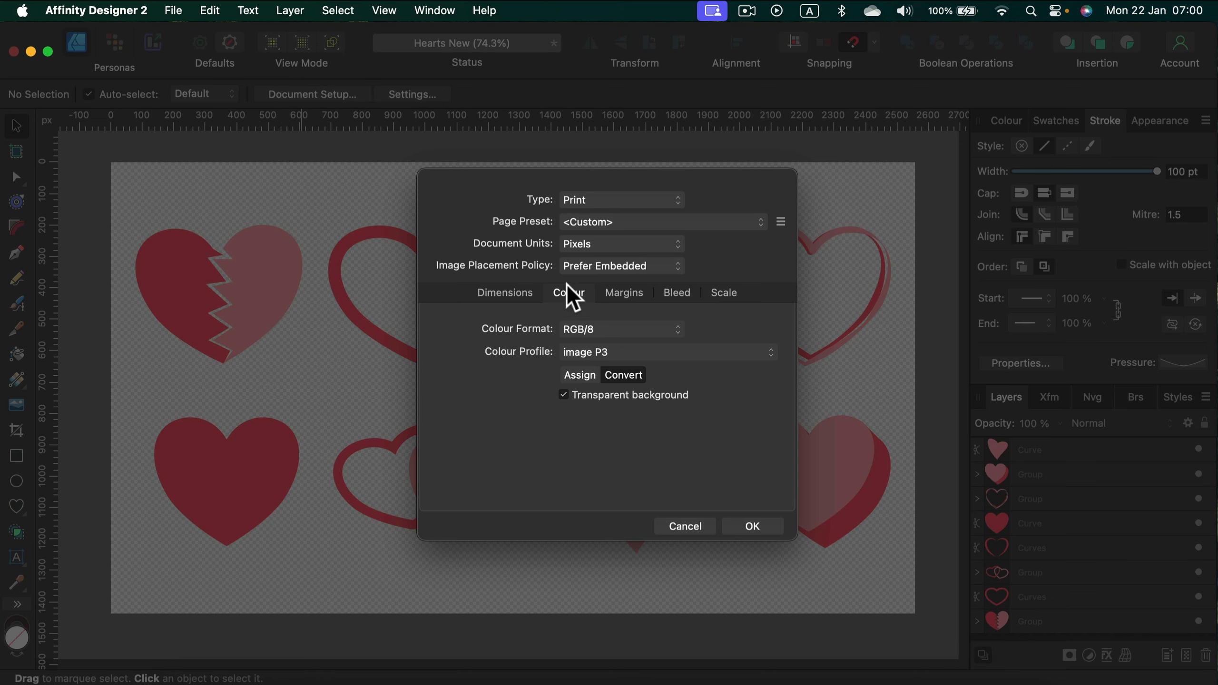
click(570, 290)
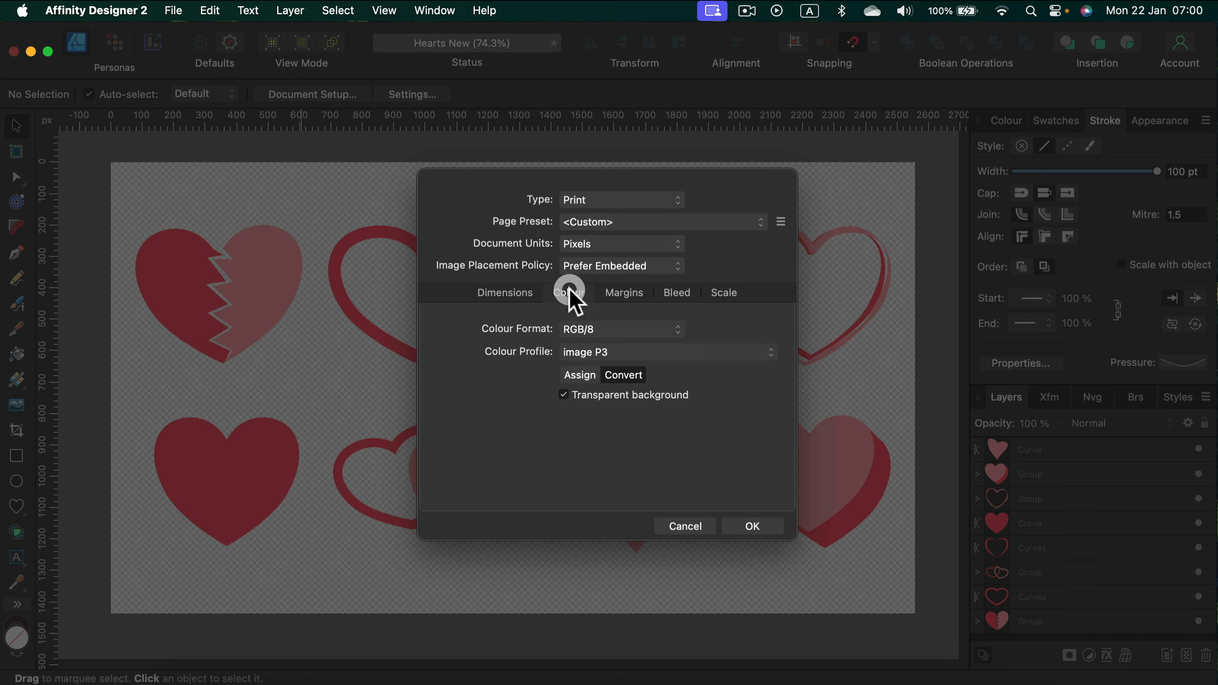
click(563, 396)
click(563, 396)
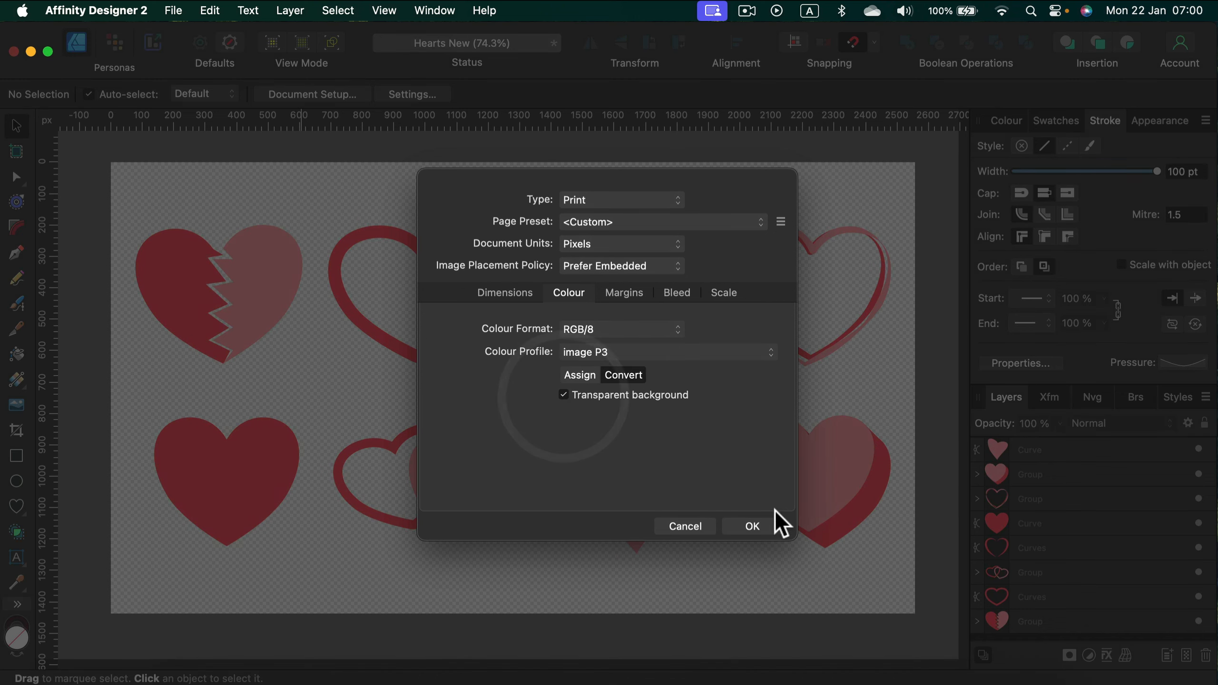
click(768, 524)
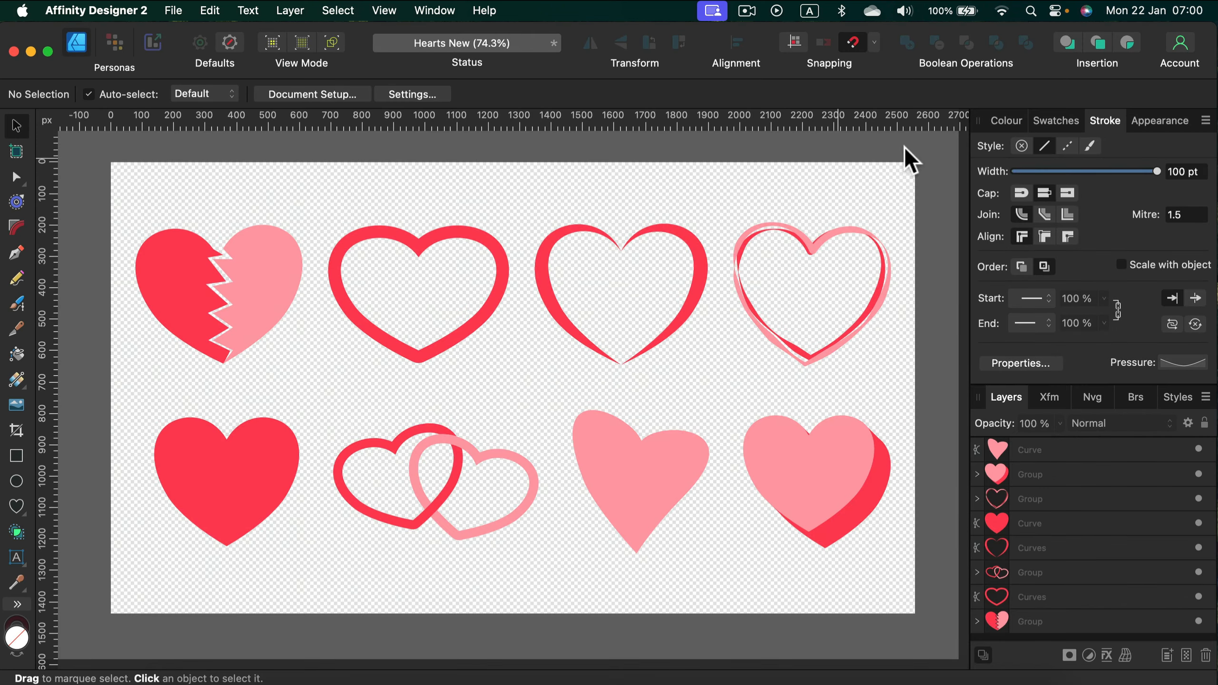
Step: Show the colour settings, open the Assets studio, and collapse its Assets subcategory
click(1003, 120)
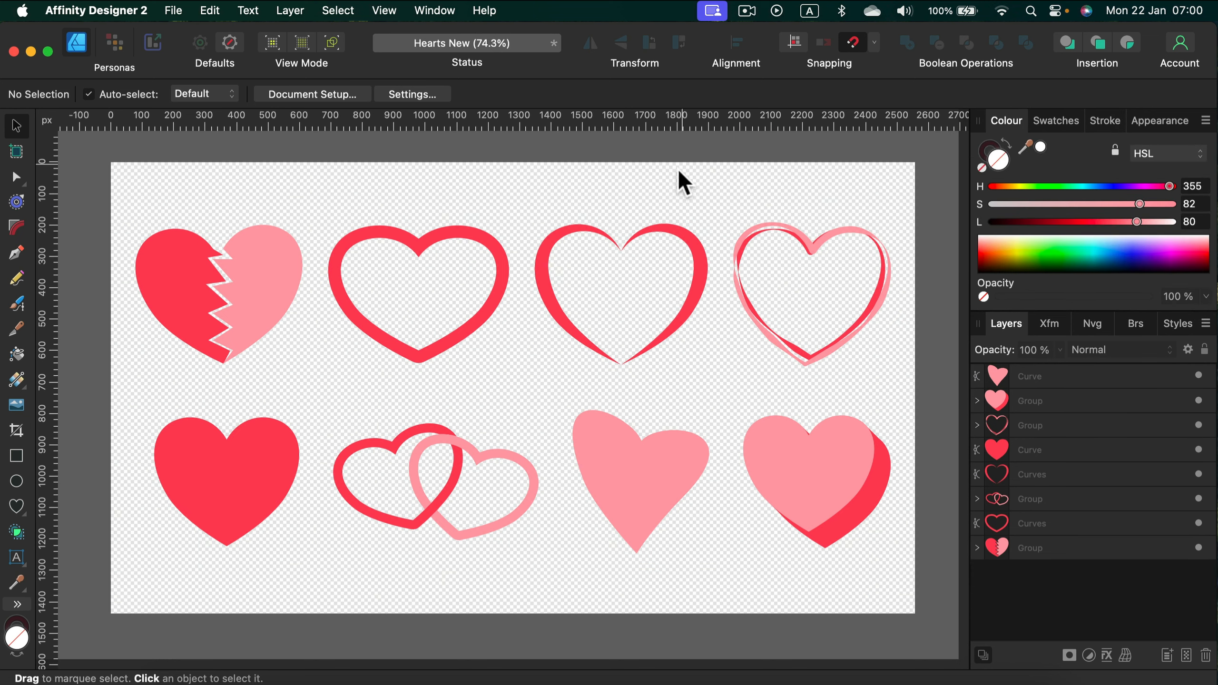
click(678, 183)
click(424, 13)
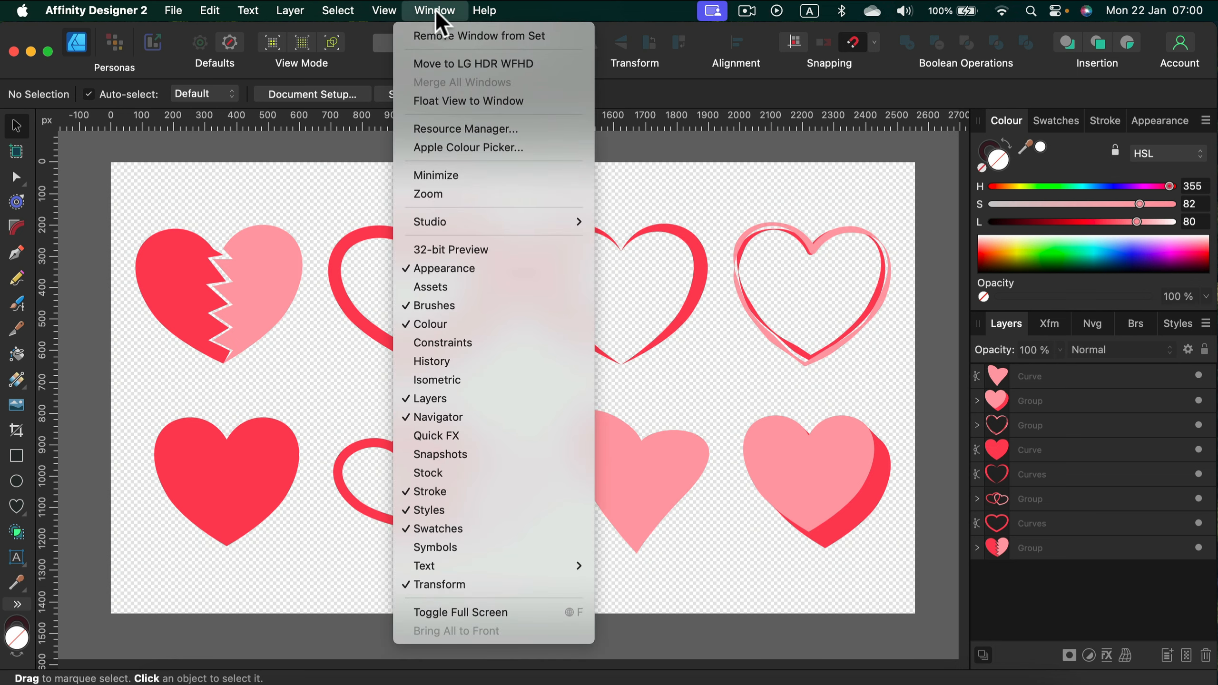
click(417, 283)
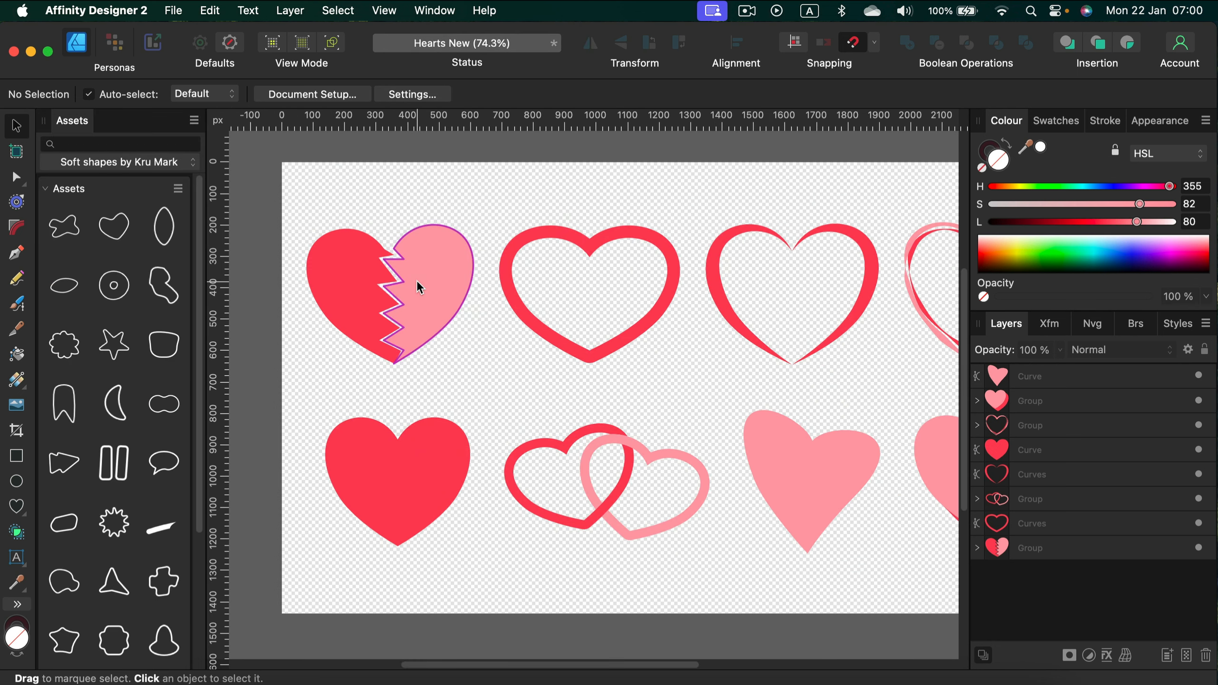
click(45, 188)
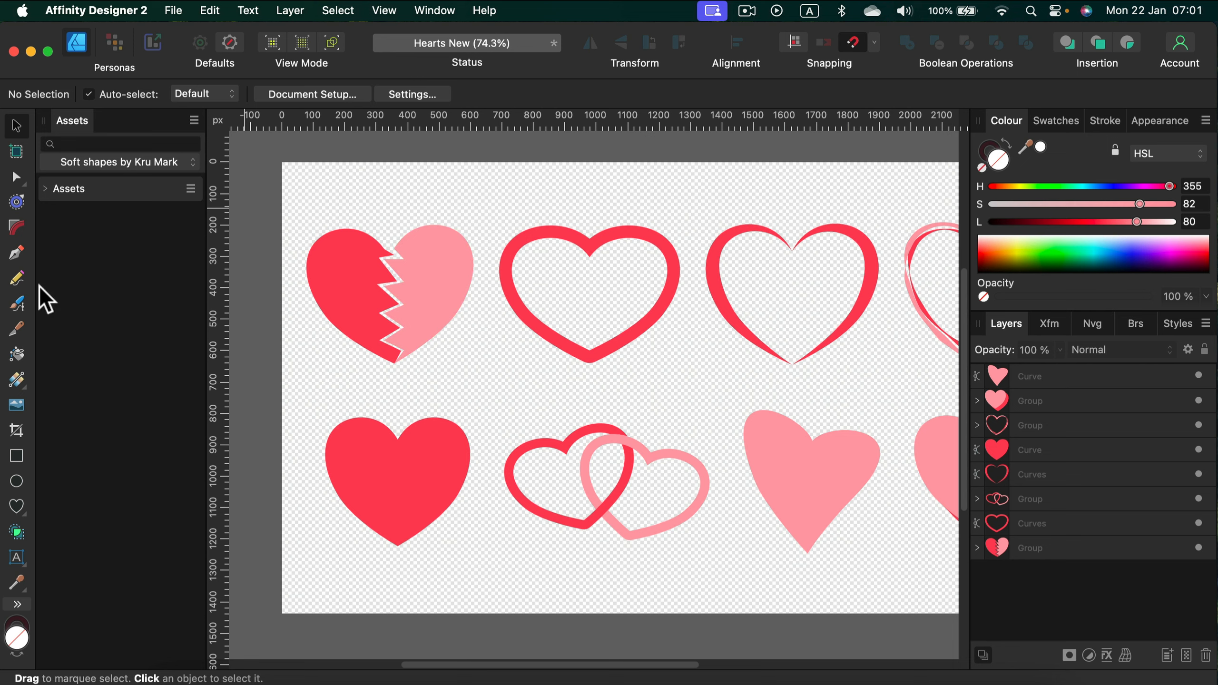
click(194, 119)
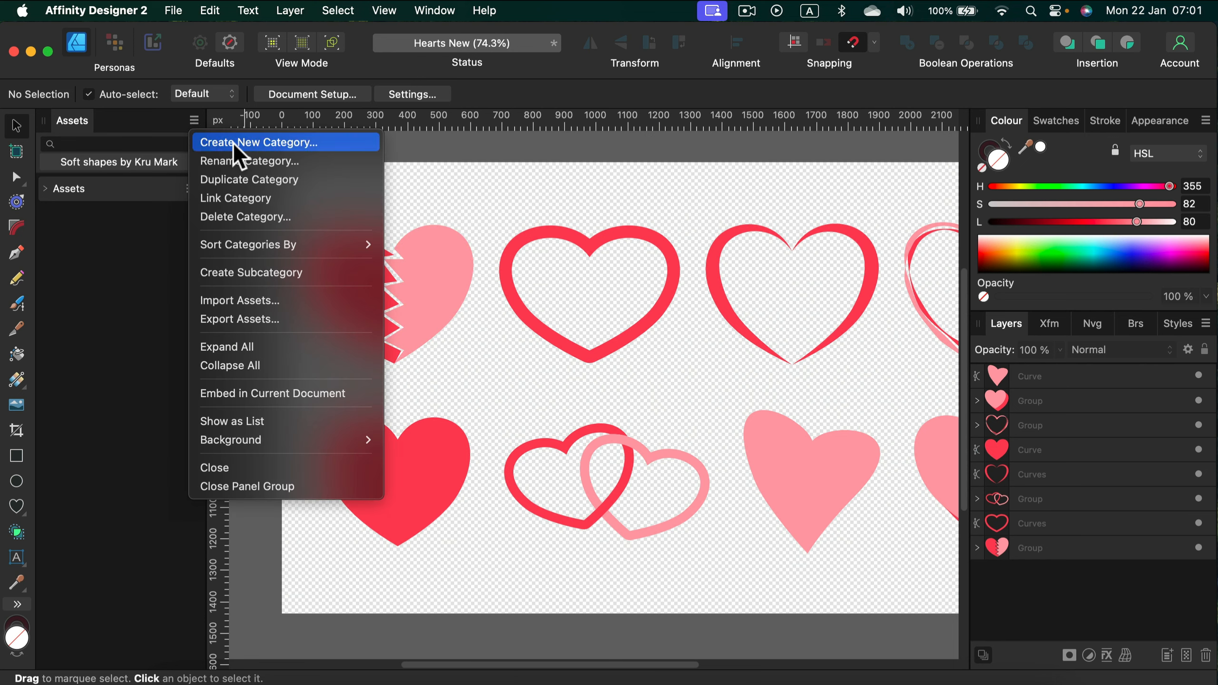
click(134, 120)
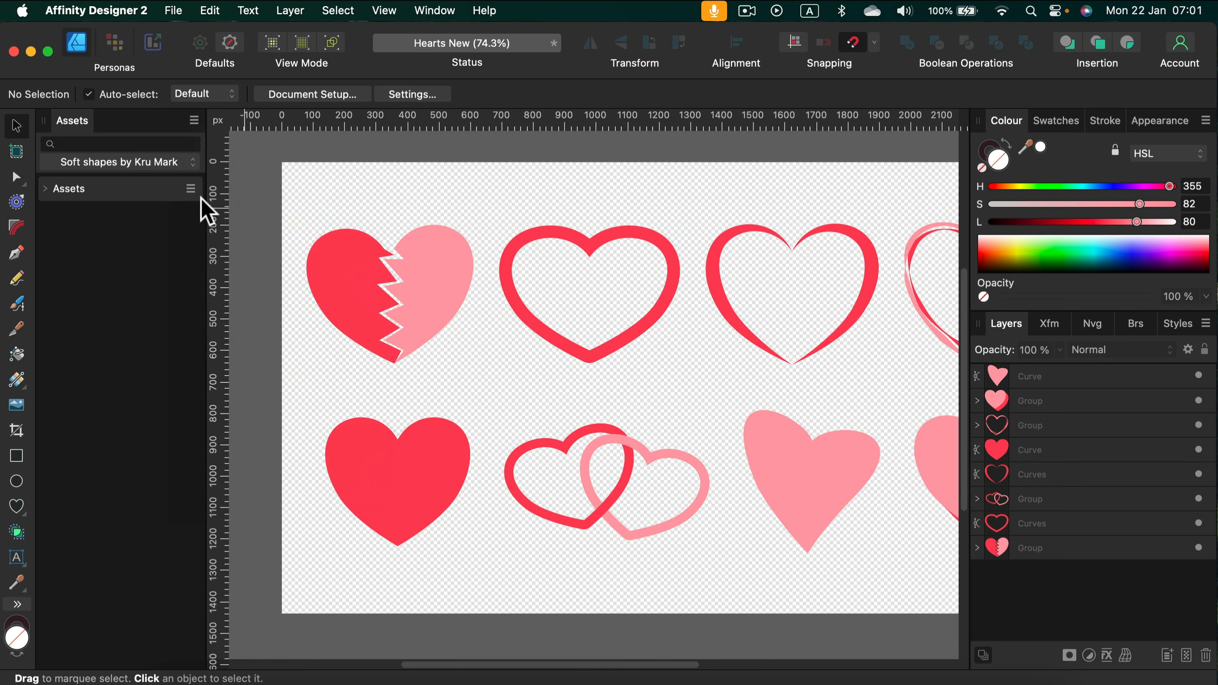
drag(200, 197, 79, 130)
click(294, 150)
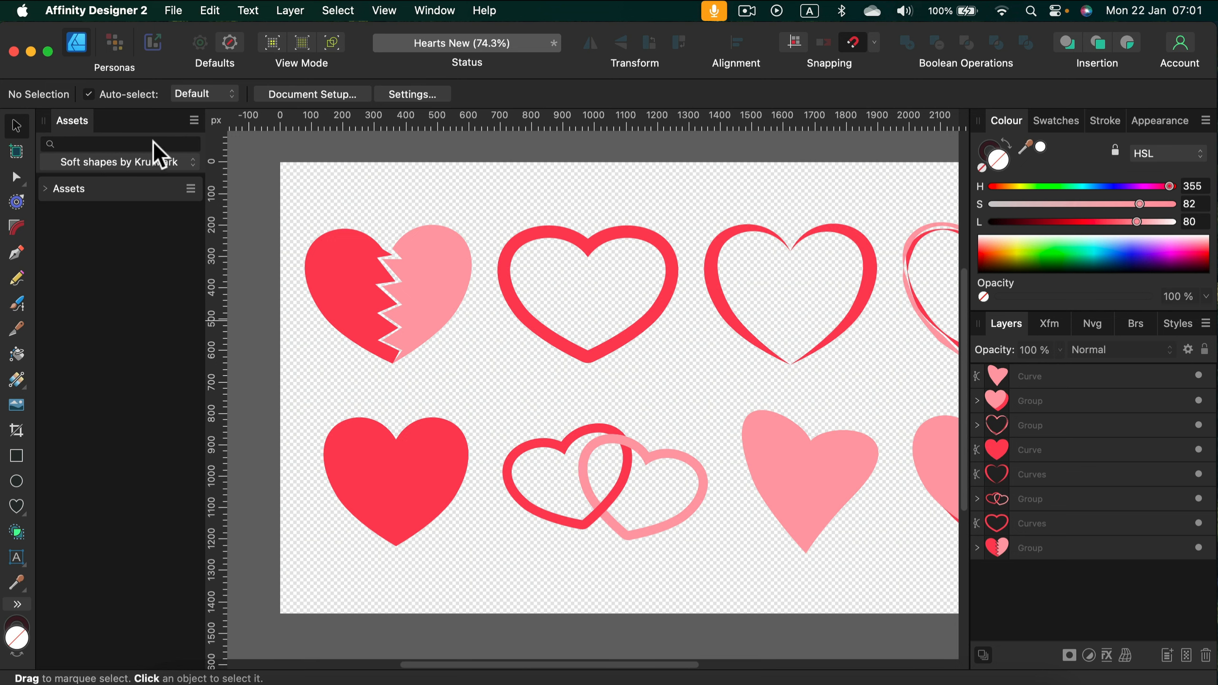
Step: Create a new asset category named Hearts
click(194, 119)
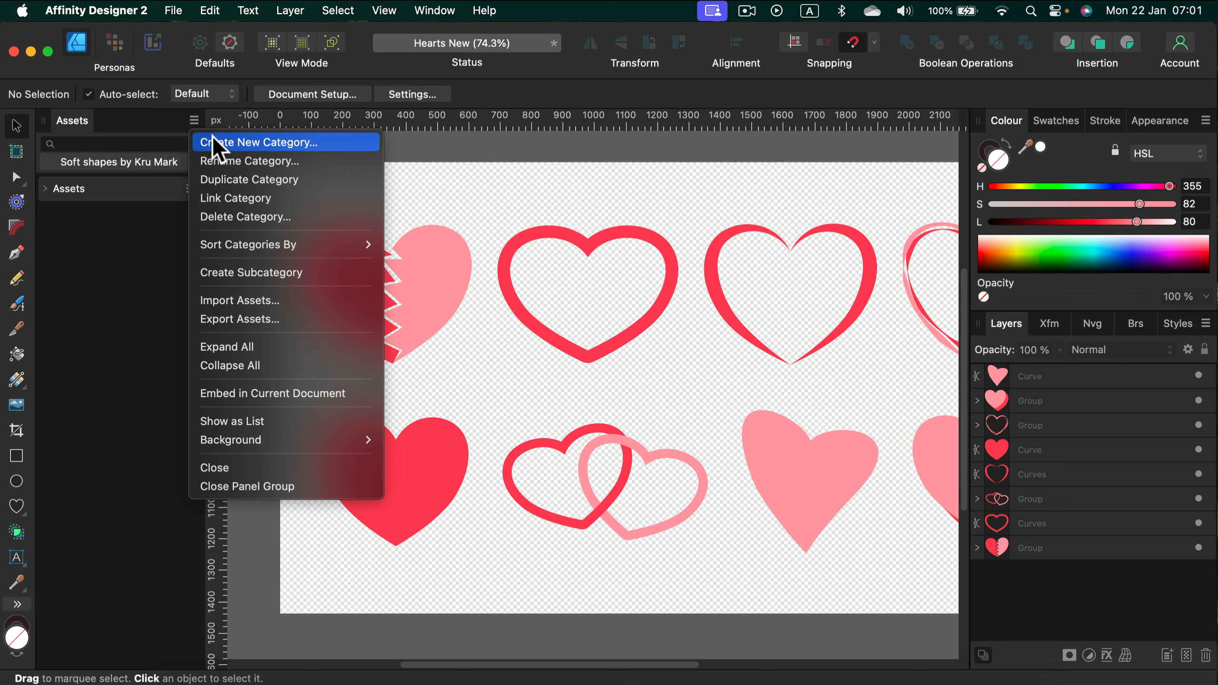
click(295, 144)
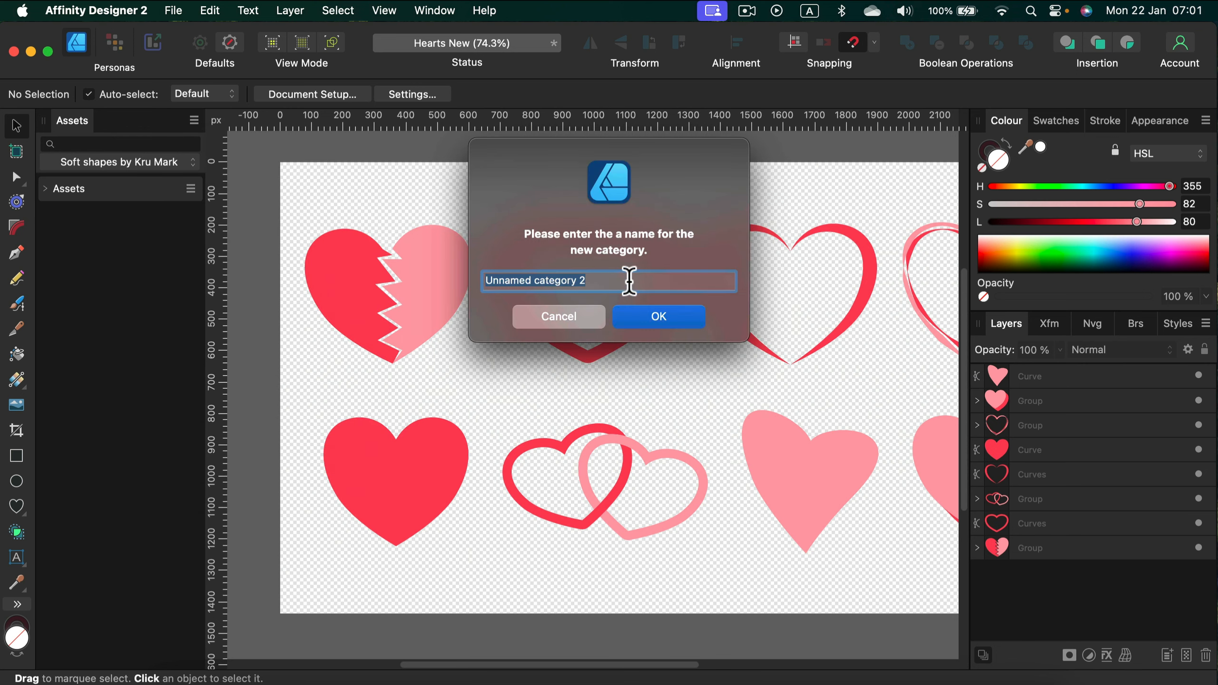
text(H)
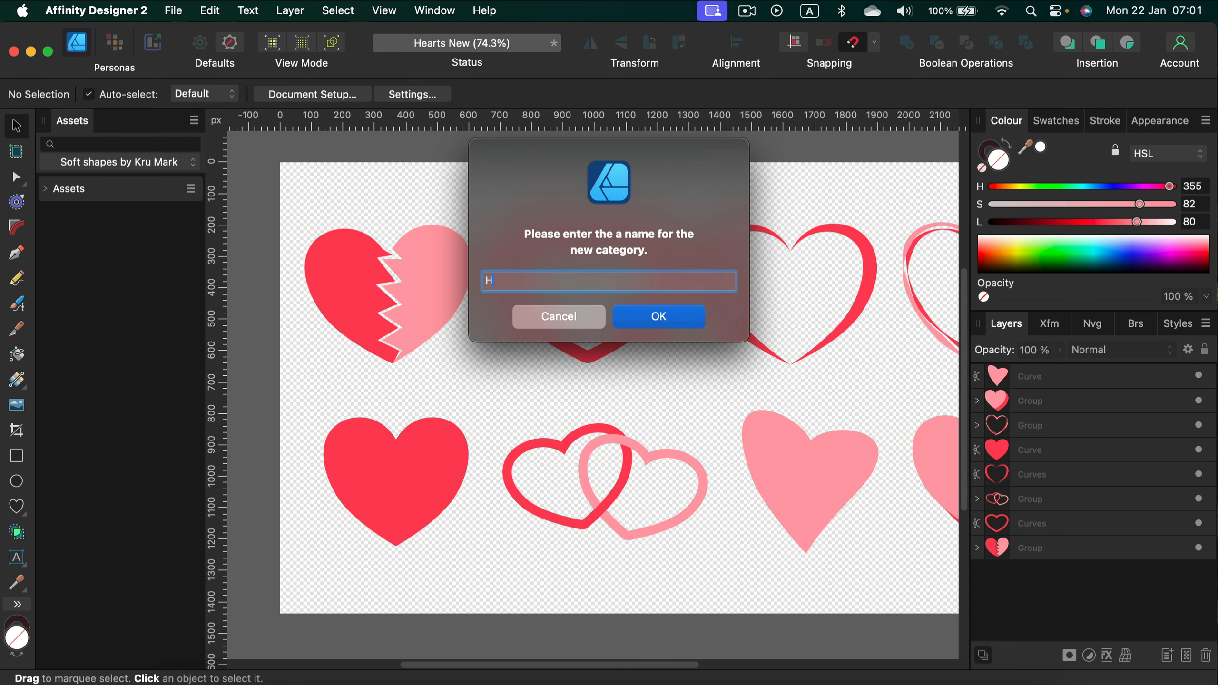
text(earts)
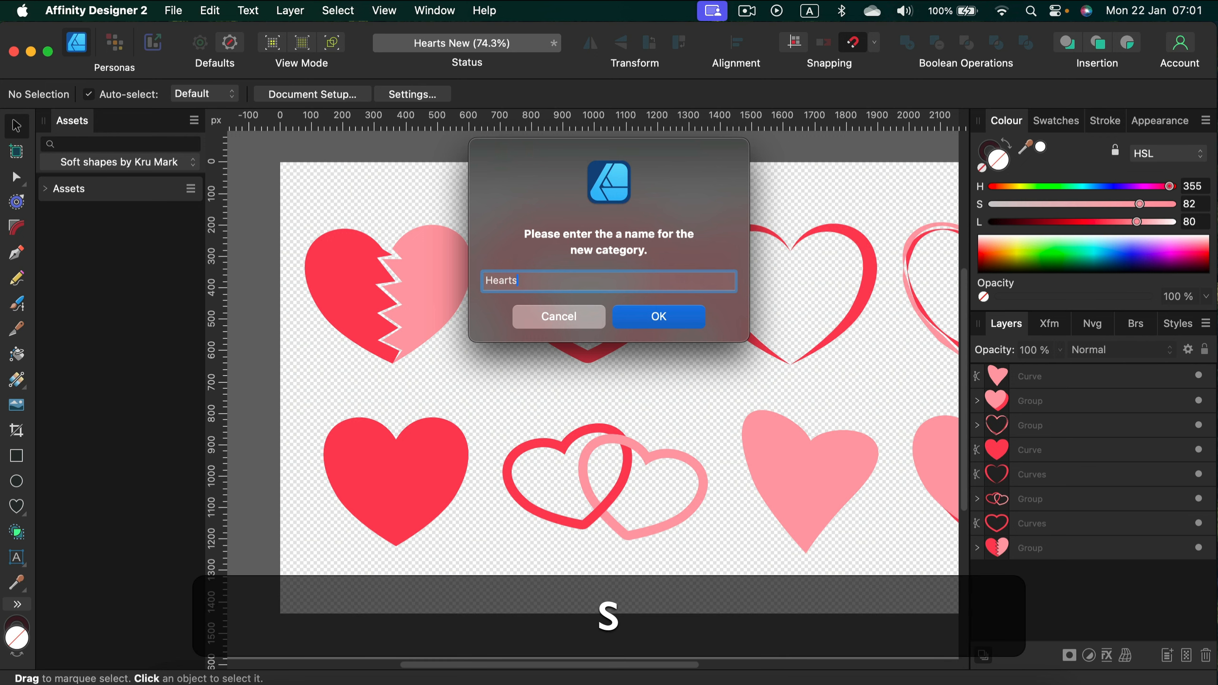
click(671, 317)
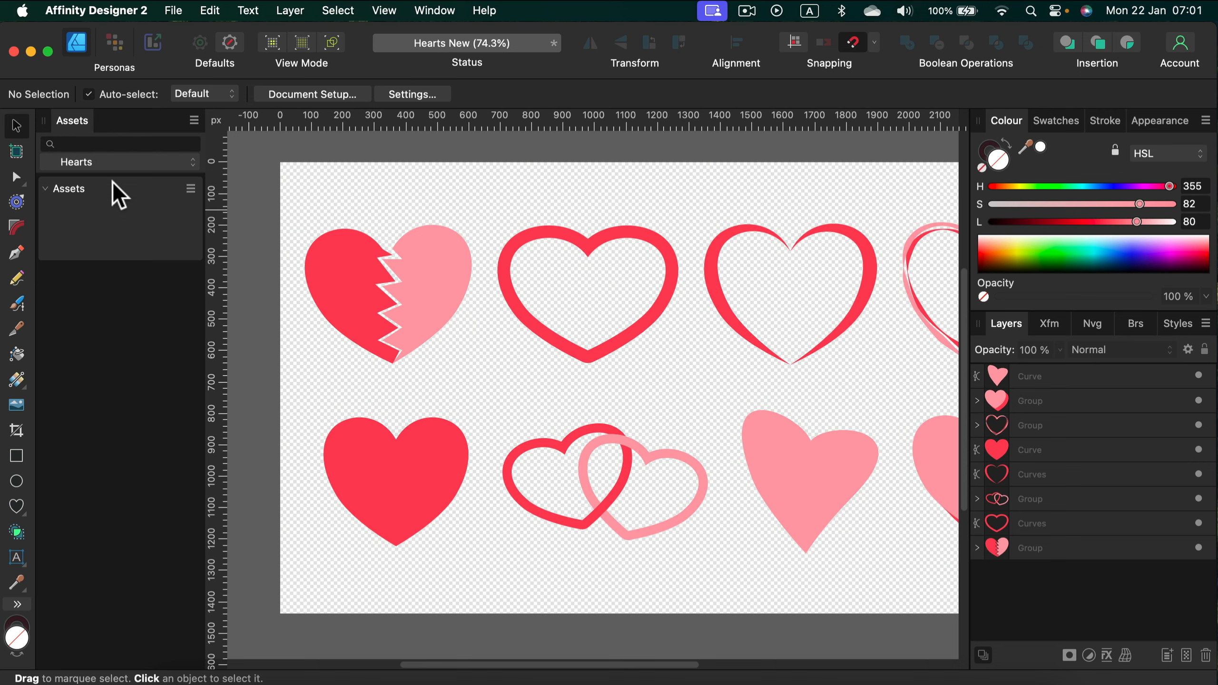
Step: Add all eight heart designs on the canvas to the Hearts category's Assets subcategory, and clear the selection
click(400, 153)
drag(680, 283, 617, 276)
key(super+minus)
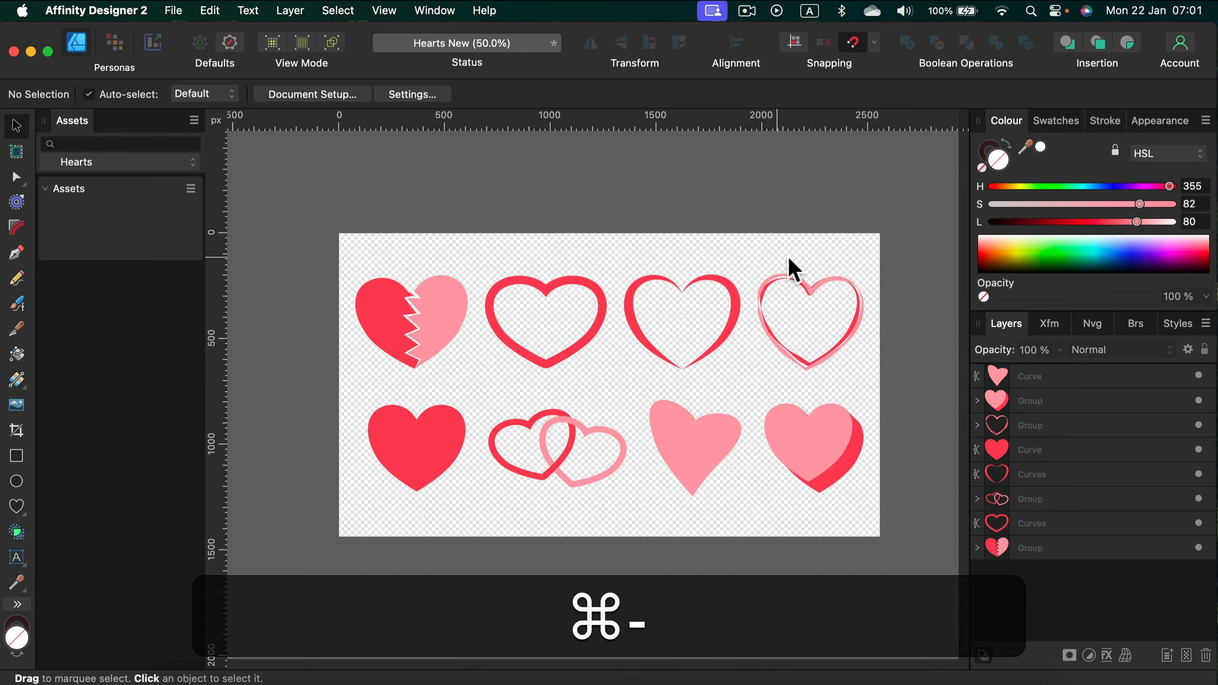
drag(914, 247, 287, 517)
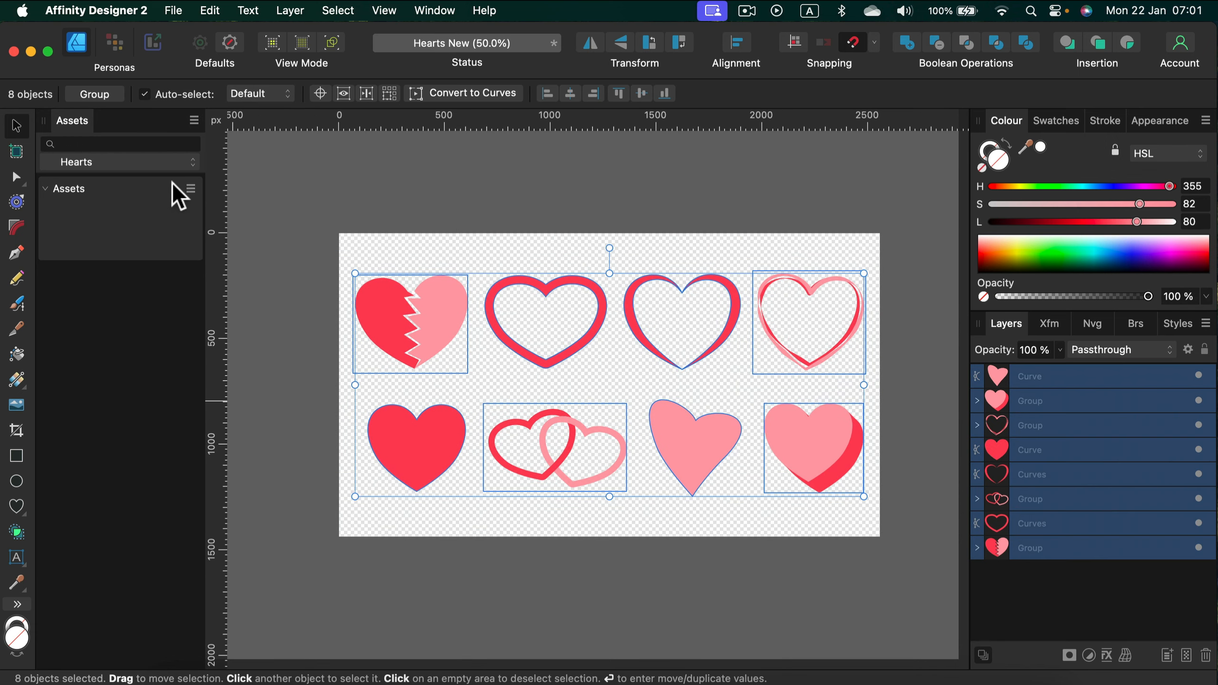
click(190, 188)
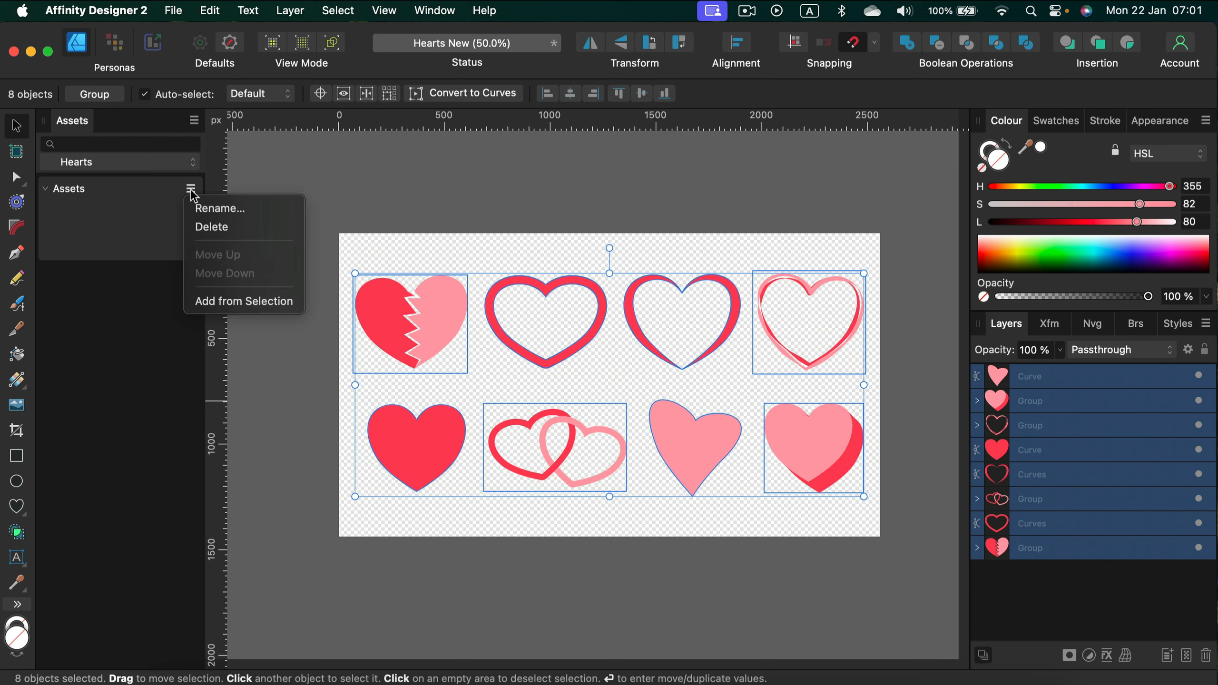
click(238, 302)
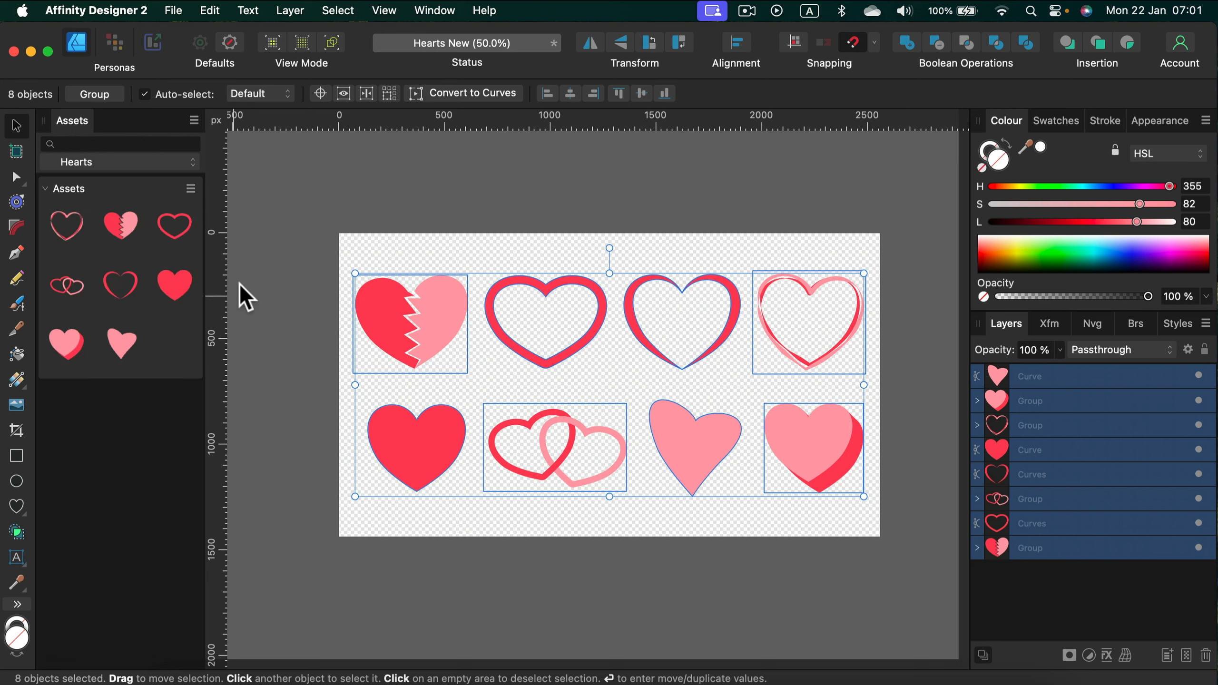
click(287, 184)
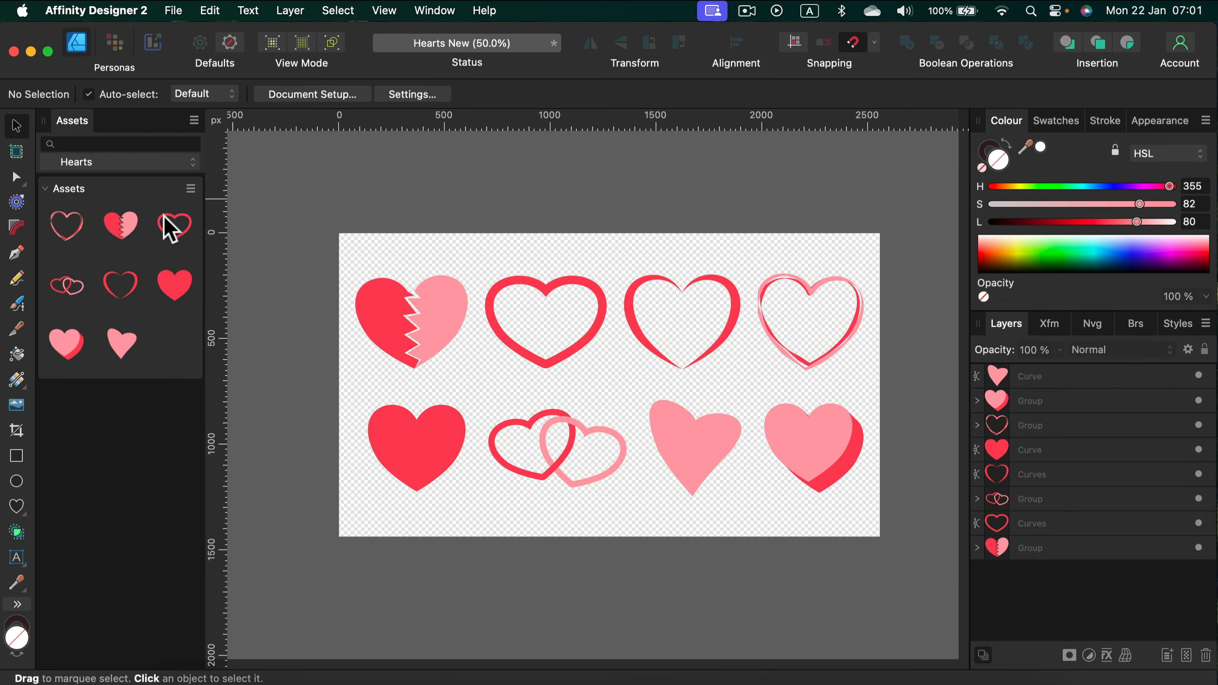
Step: Place trial copies of the broken heart, solid red heart and tilted pink heart assets on the canvas, and delete them
drag(117, 227, 500, 384)
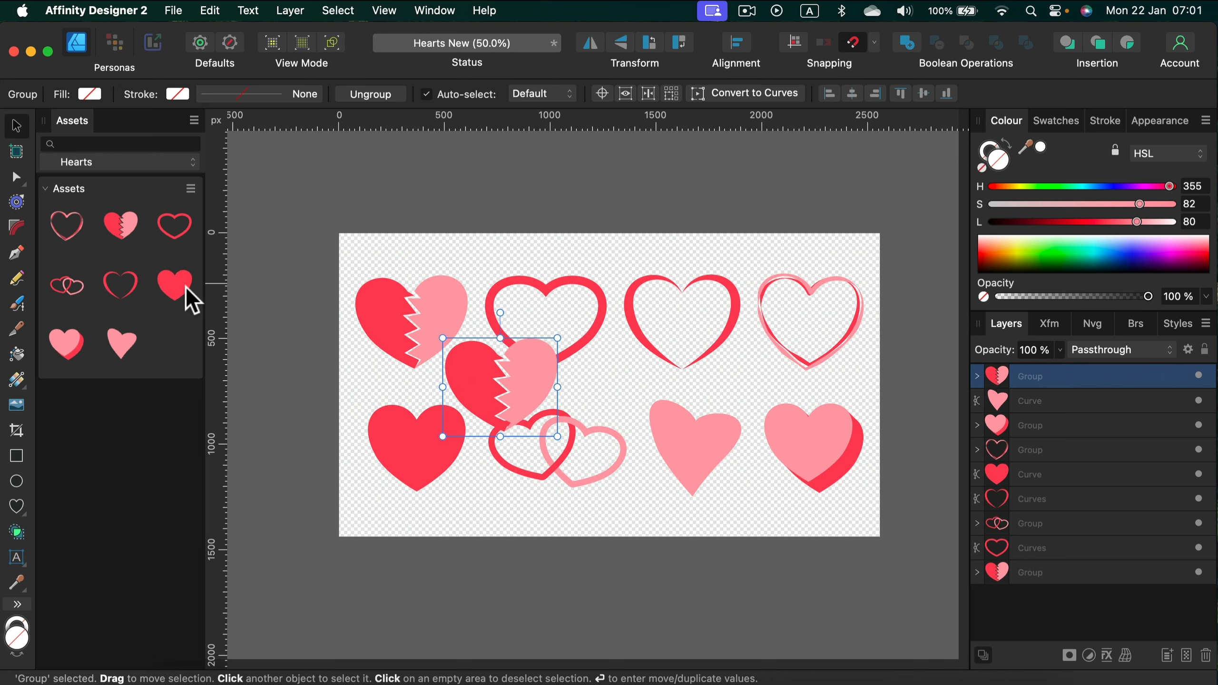
drag(189, 292, 565, 358)
drag(124, 356, 590, 441)
key(BackSpace)
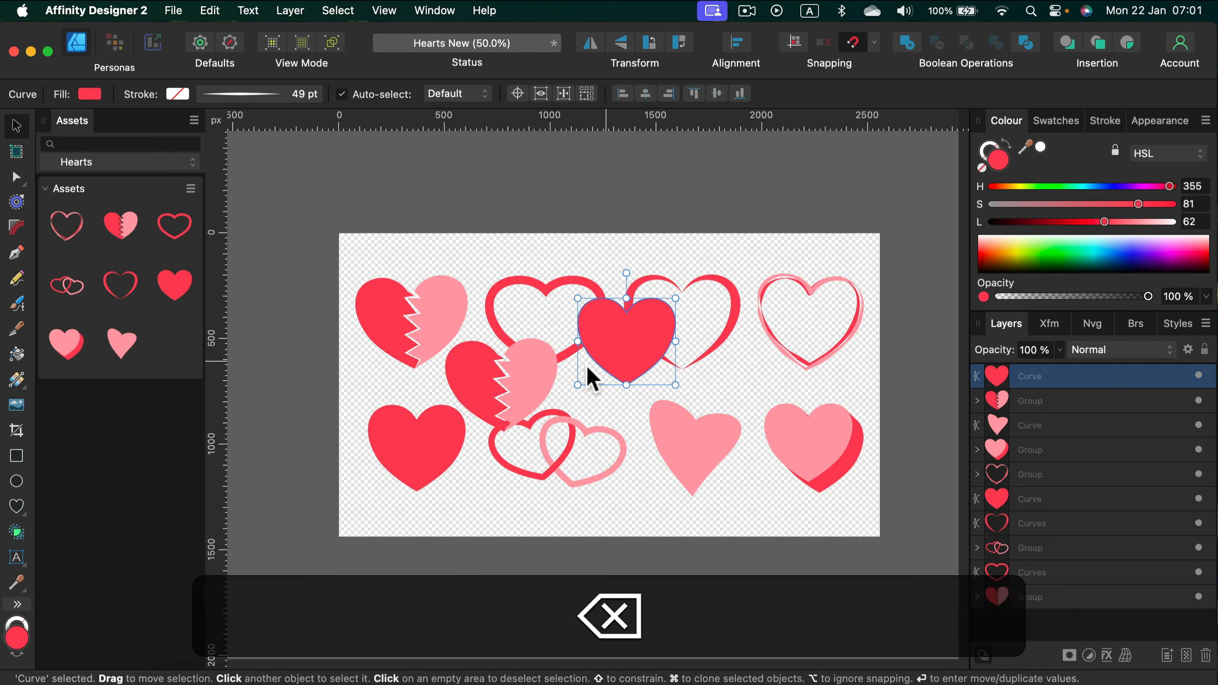
click(502, 389)
key(BackSpace)
click(661, 342)
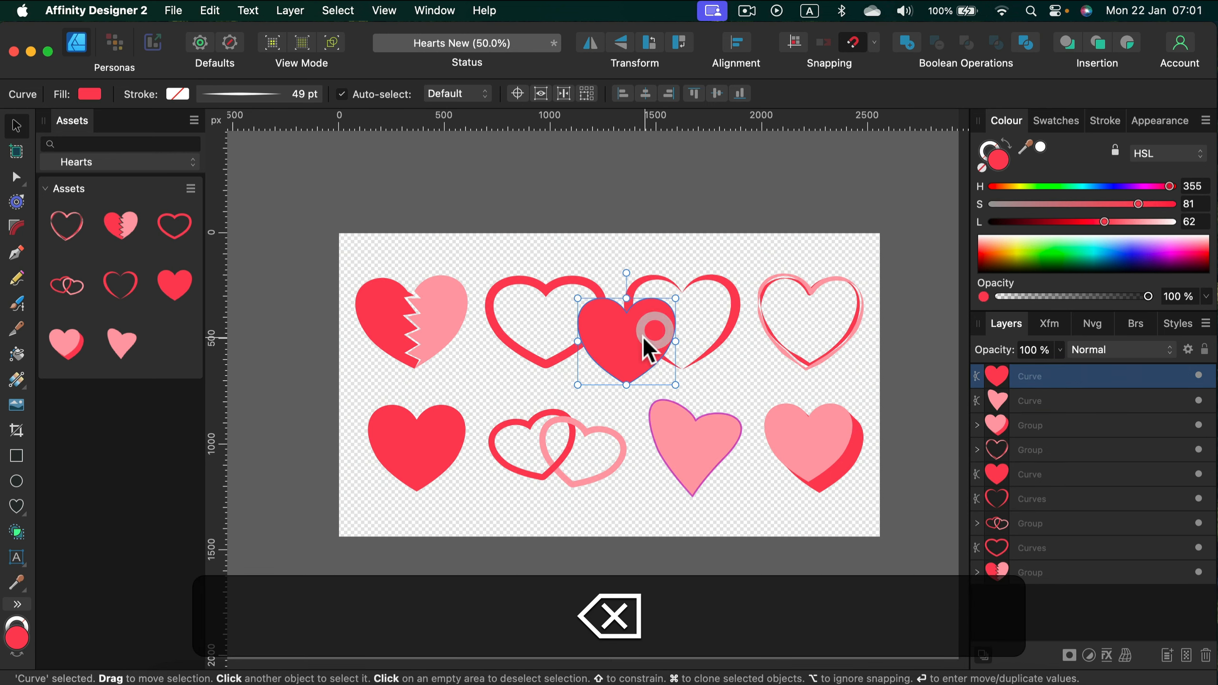
key(BackSpace)
Step: Try out a copy of the tilted pink heart asset with a slight rotation and fill lightness 23, and delete it
drag(126, 365, 497, 389)
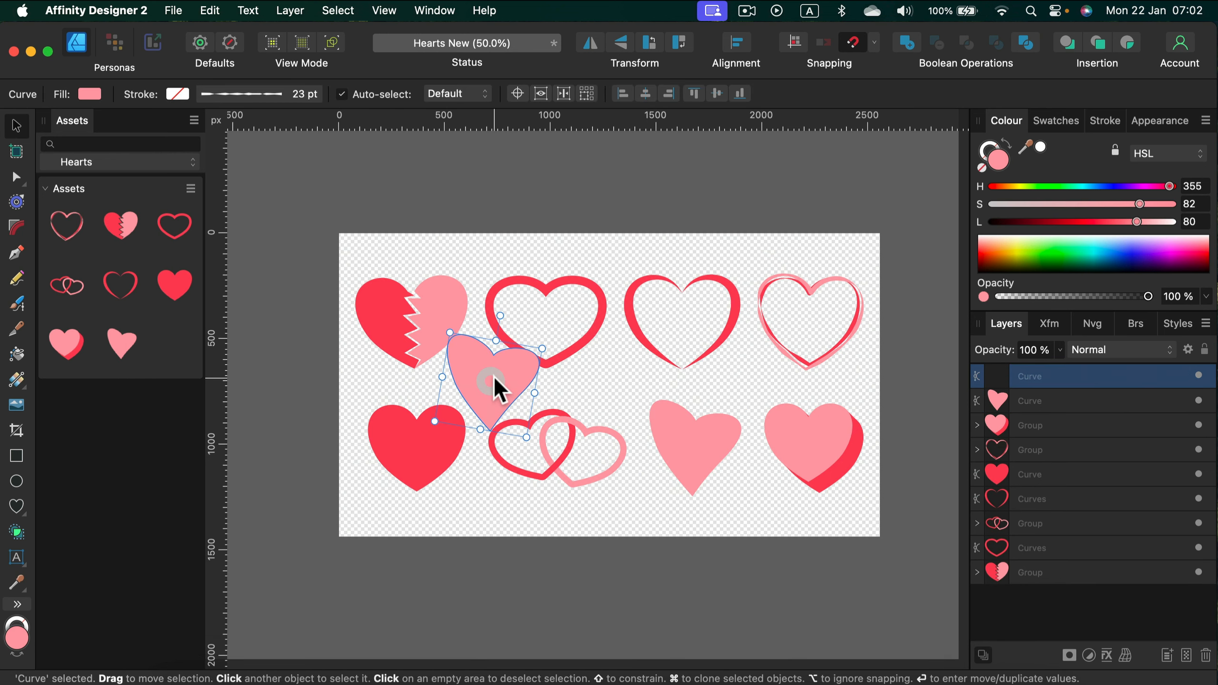
mouse_move(500, 316)
mouse_down()
mouse_move(480, 346)
mouse_move(407, 322)
mouse_move(506, 281)
mouse_move(496, 297)
mouse_up()
drag(1095, 222, 1032, 221)
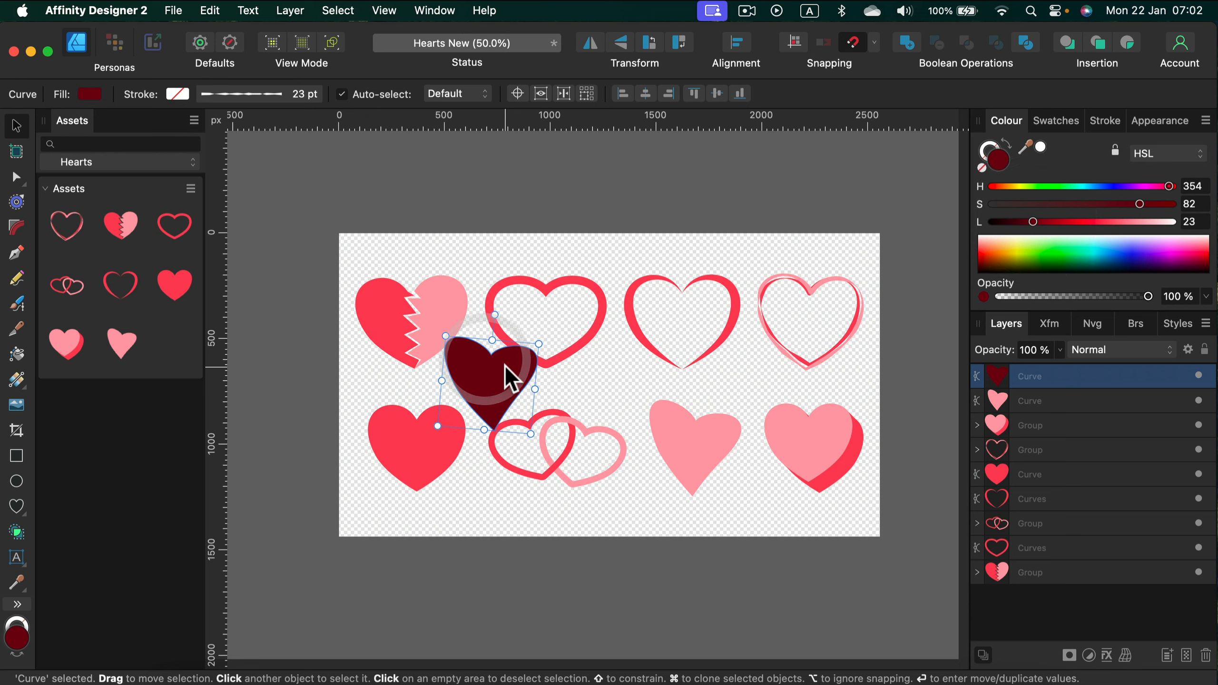
key(BackSpace)
key(BackSpace)
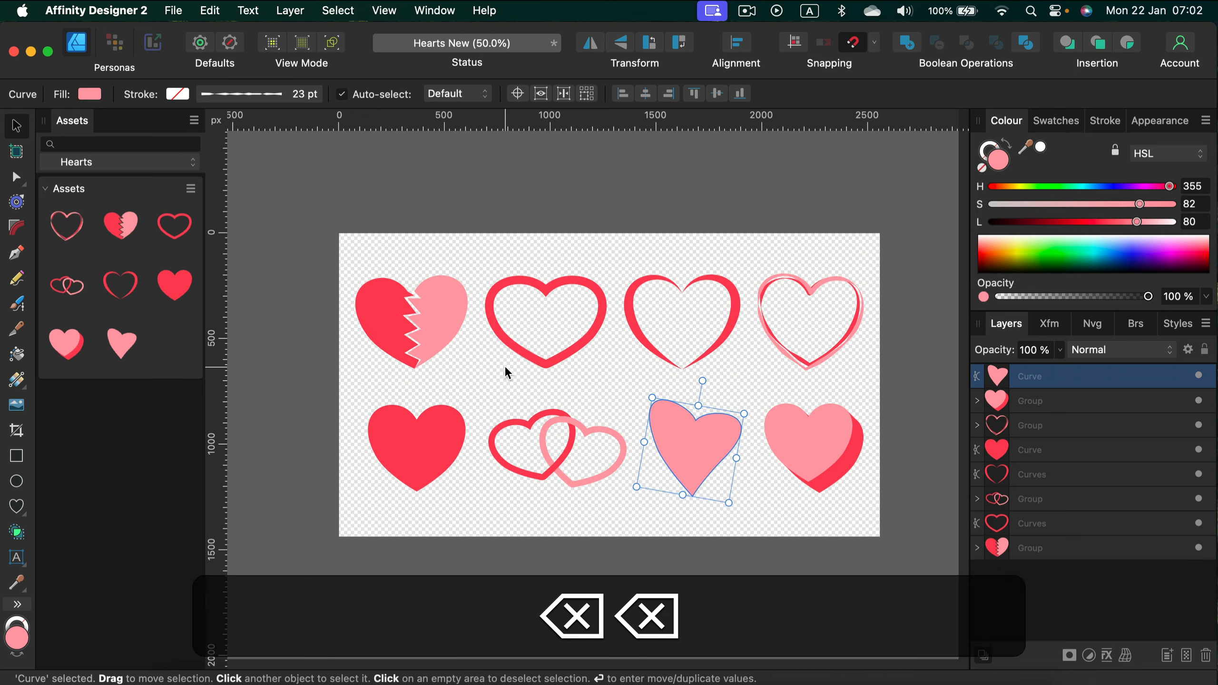
Step: Set the background of the asset thumbnails to Light
click(191, 188)
click(194, 120)
click(193, 120)
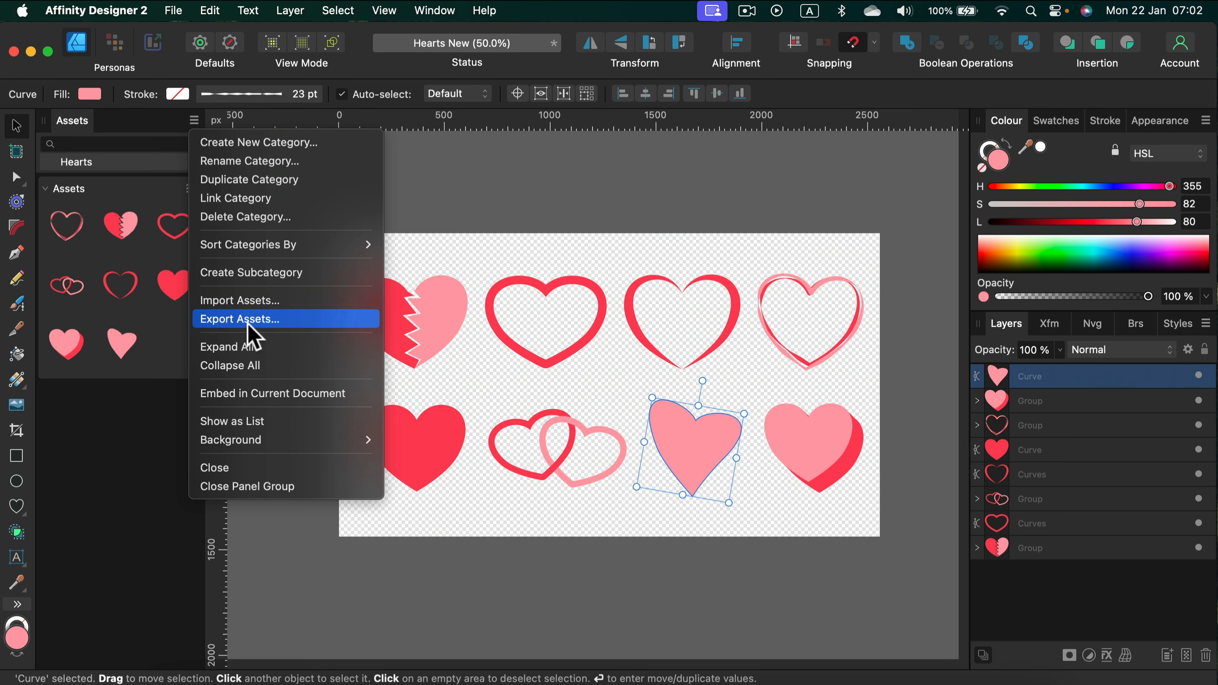
mouse_move(242, 442)
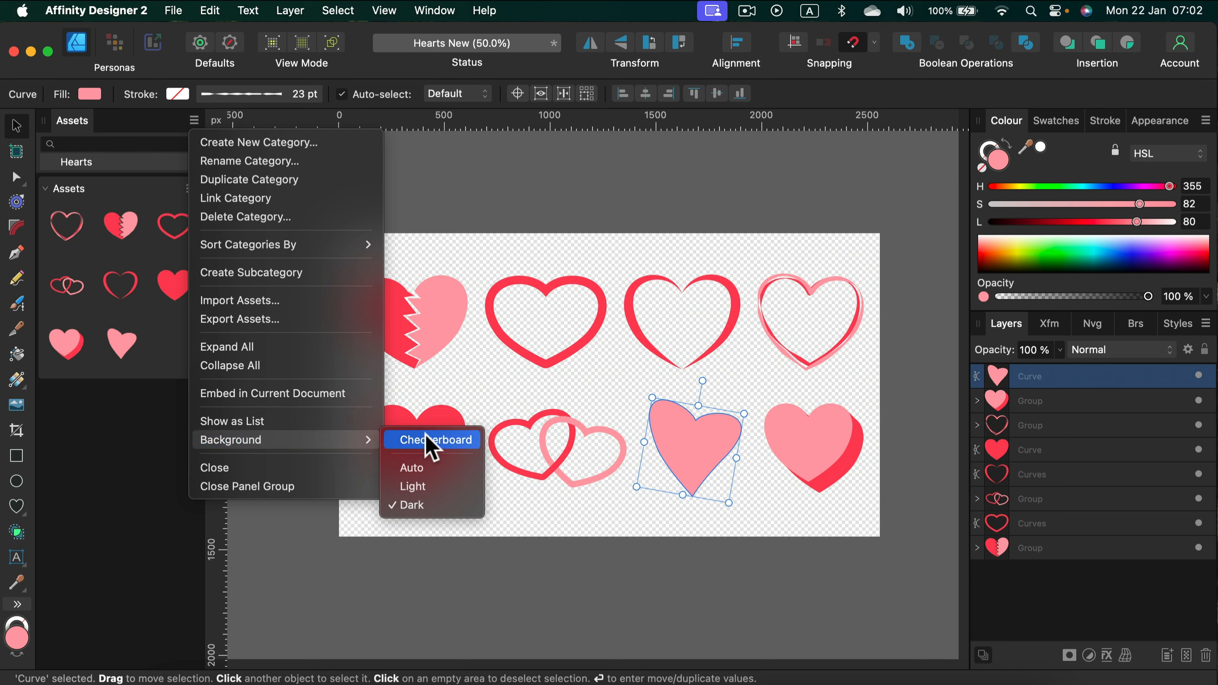
click(425, 488)
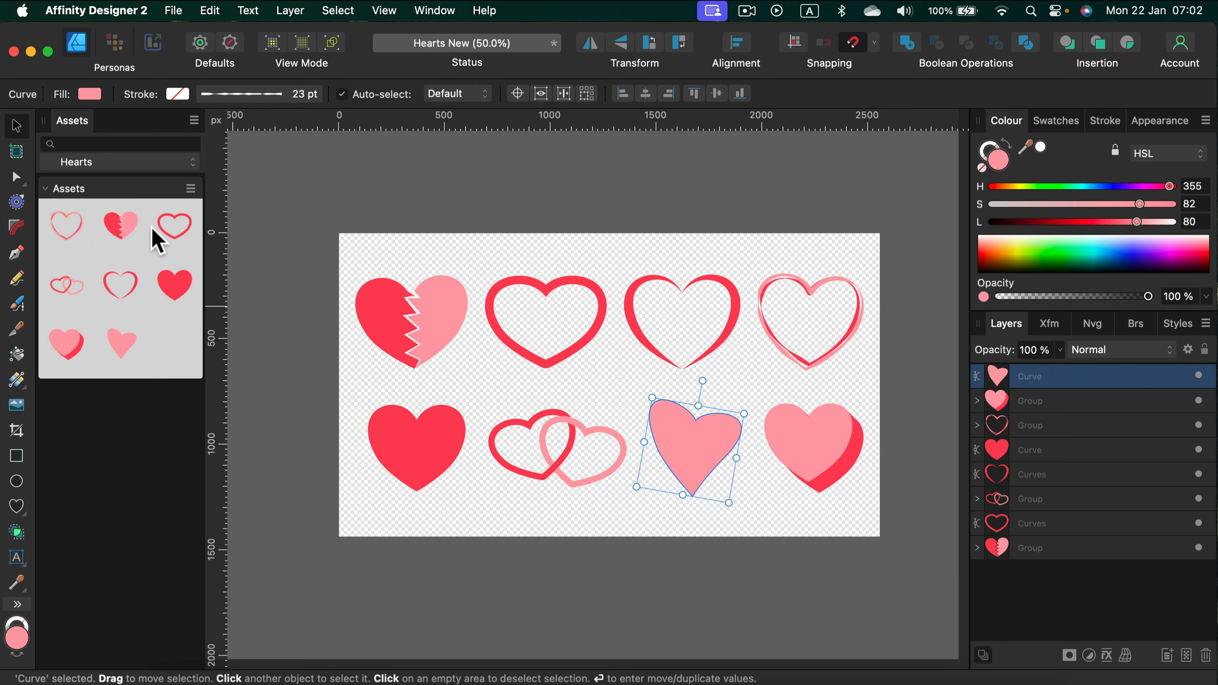
Step: Set the background of the asset thumbnails to Checkerboard
click(186, 187)
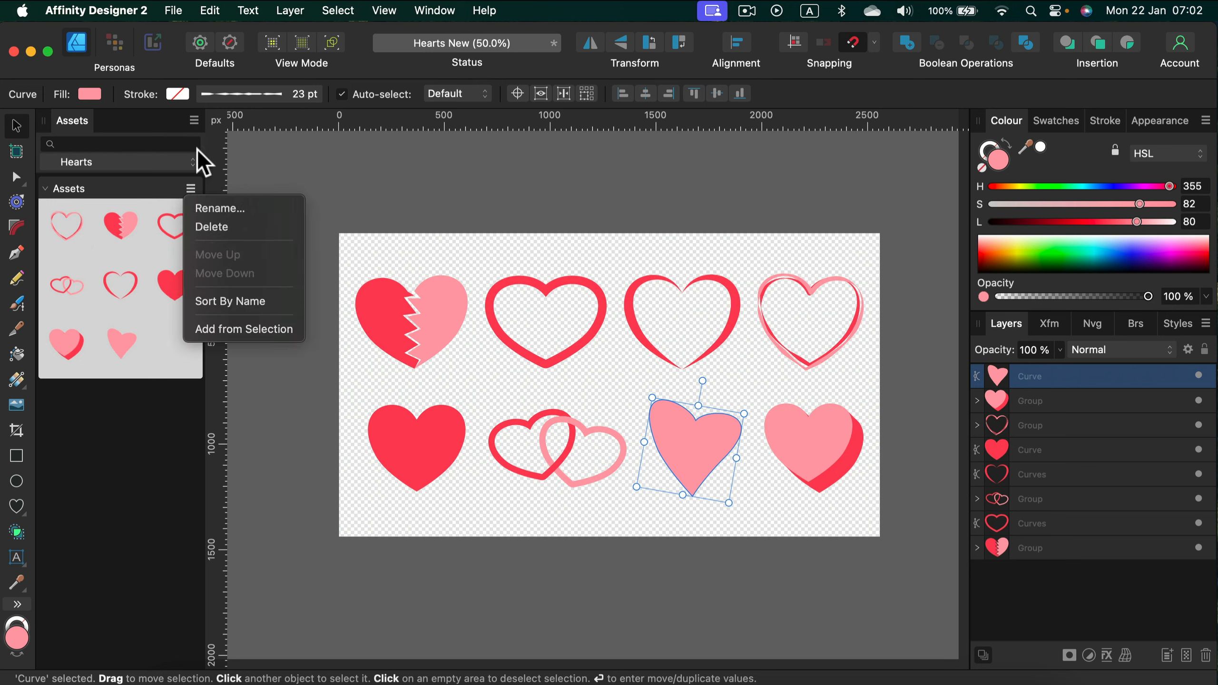
click(194, 120)
click(194, 120)
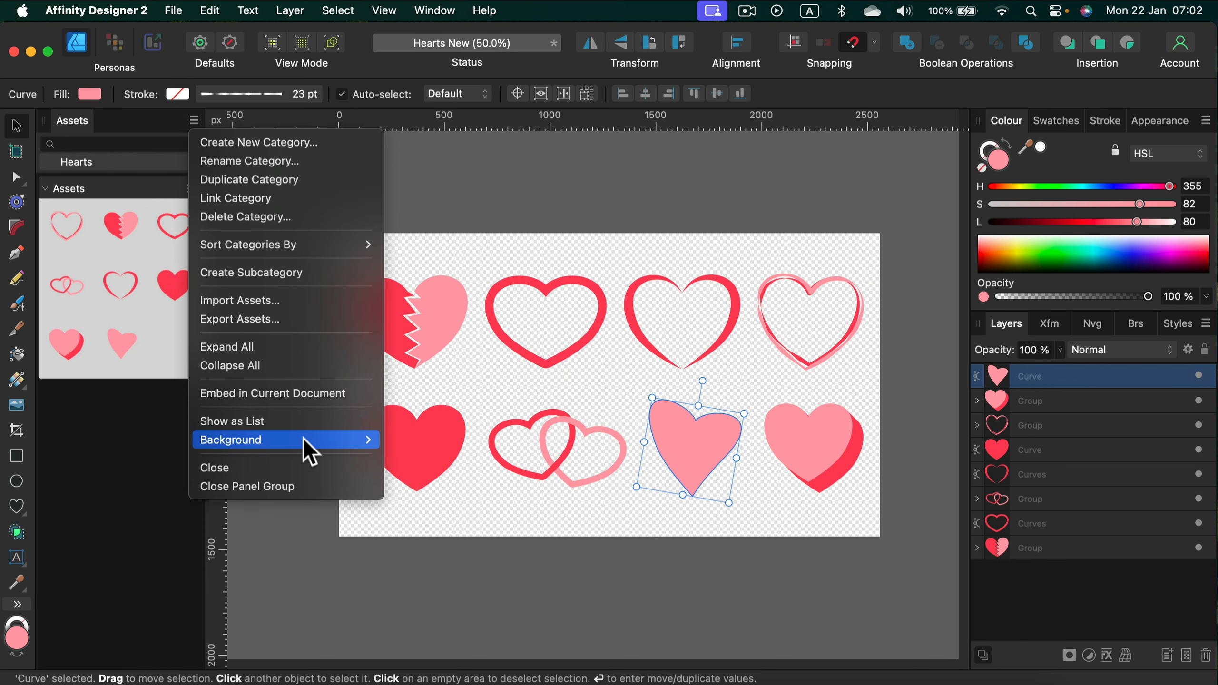
mouse_move(344, 434)
click(412, 441)
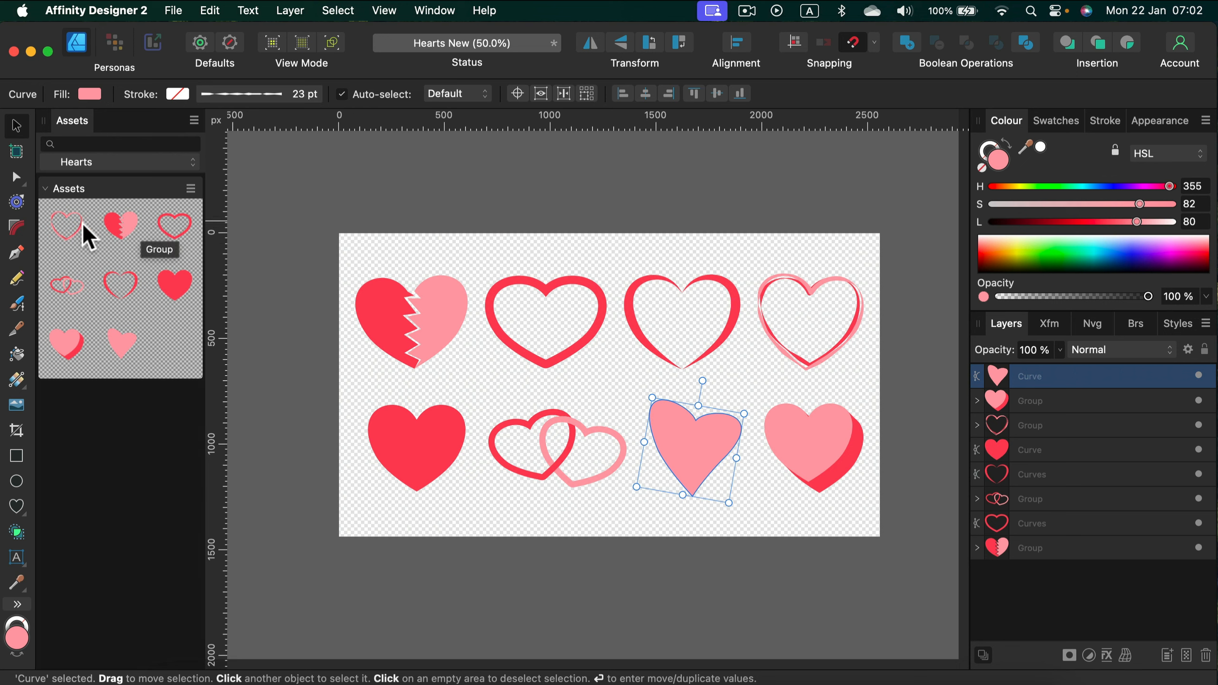
Step: Place a trial copy of the two-tone shaded heart asset on the canvas, delete it, and leave nothing selected
drag(63, 353, 486, 397)
key(BackSpace)
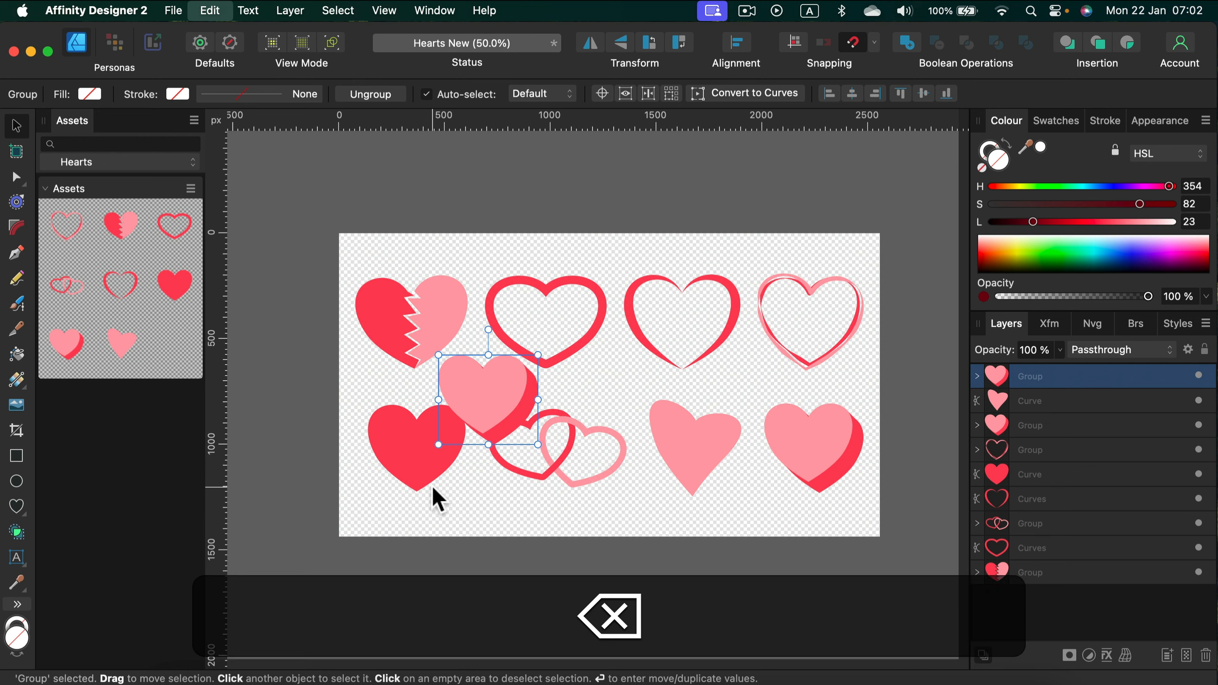
click(354, 194)
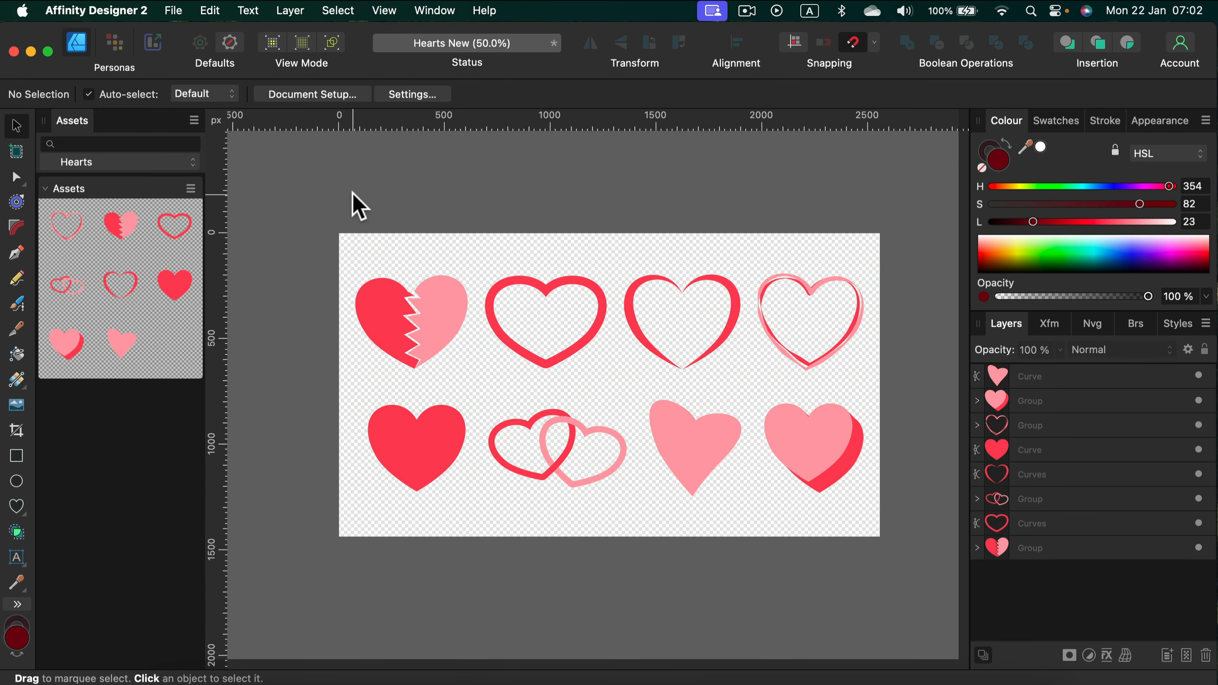